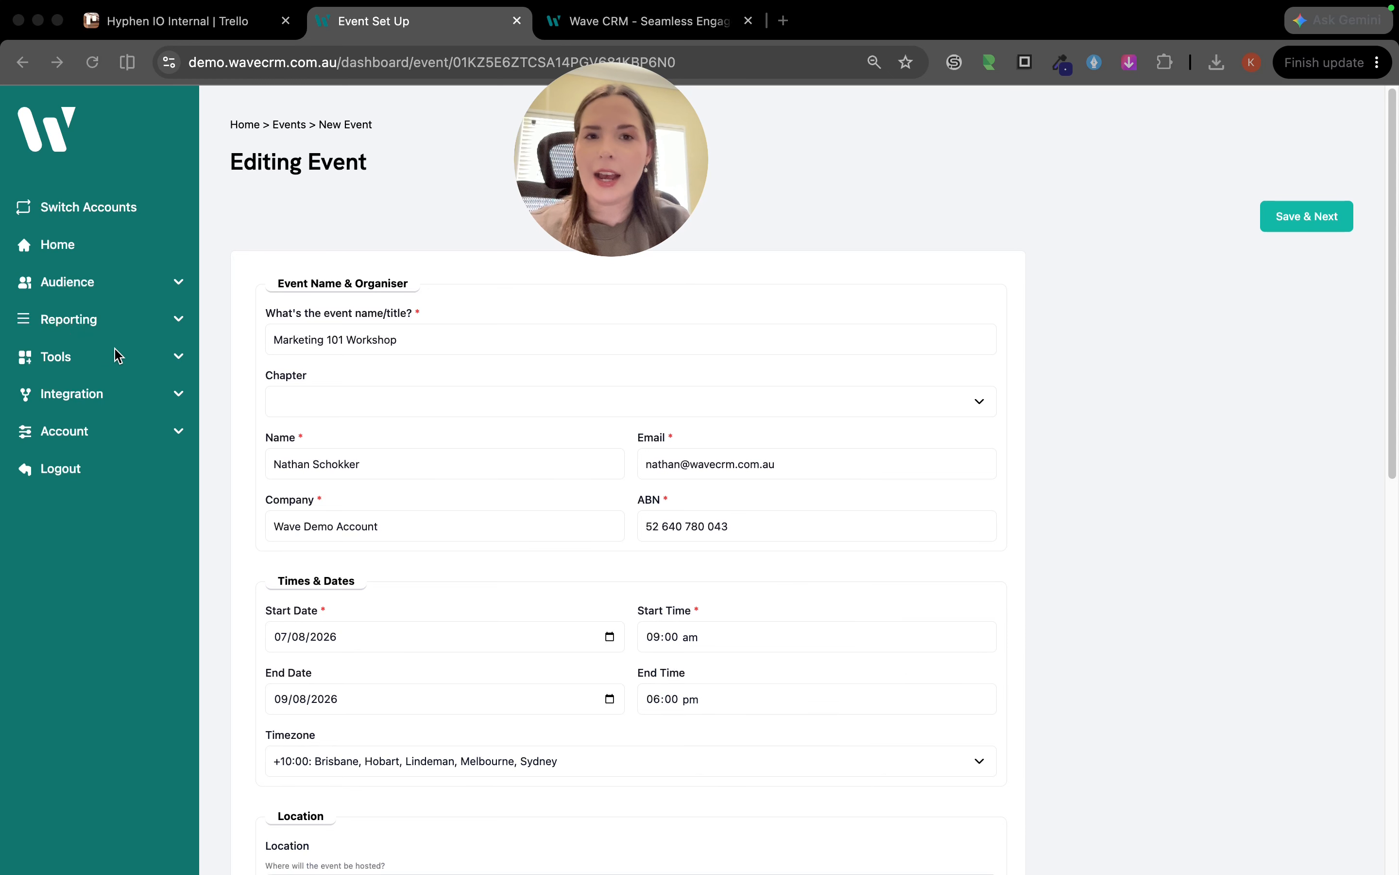
Create a new event from the event listing.
left_click(86, 358)
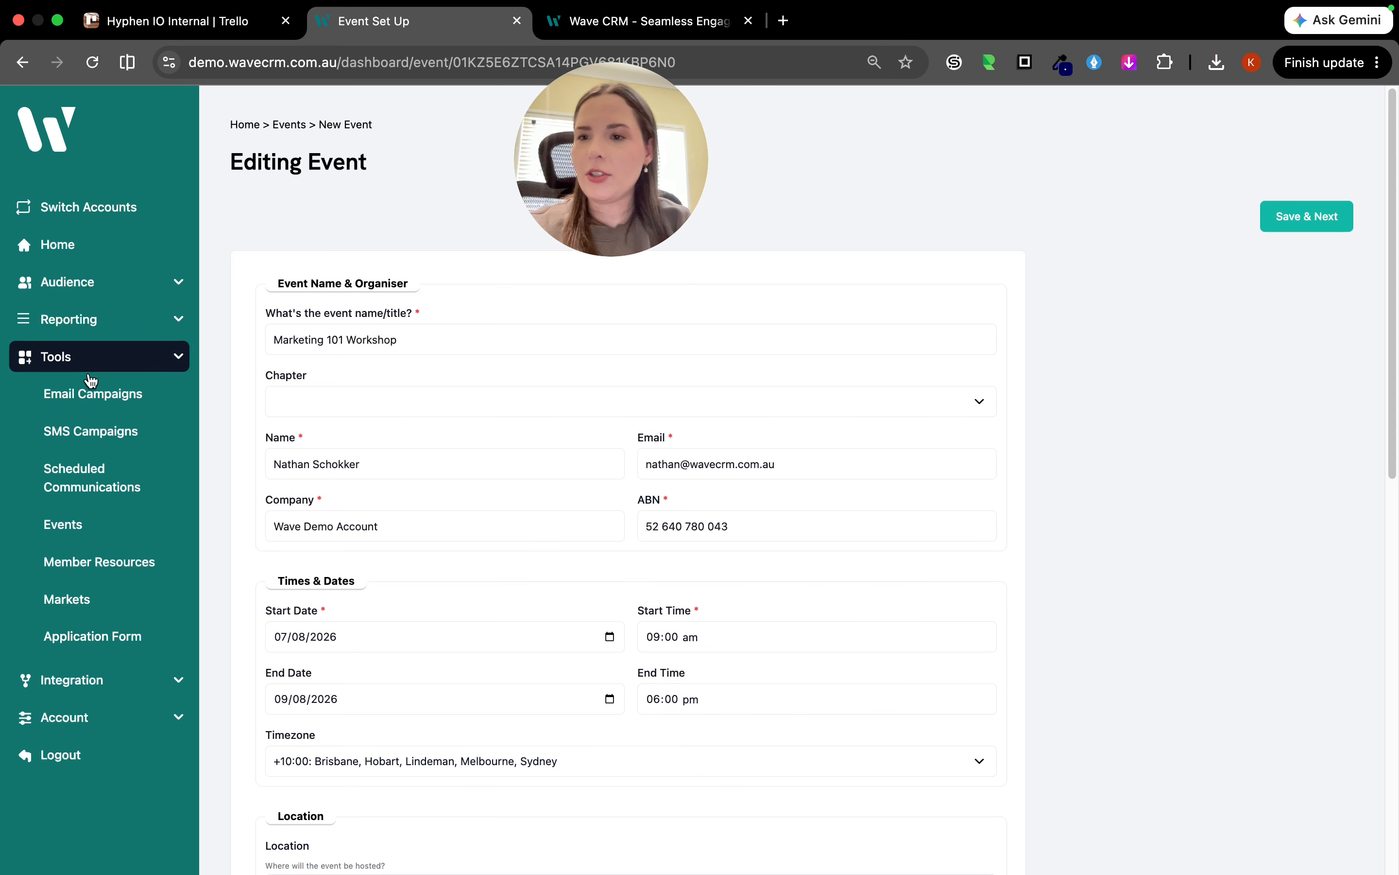
left_click(99, 541)
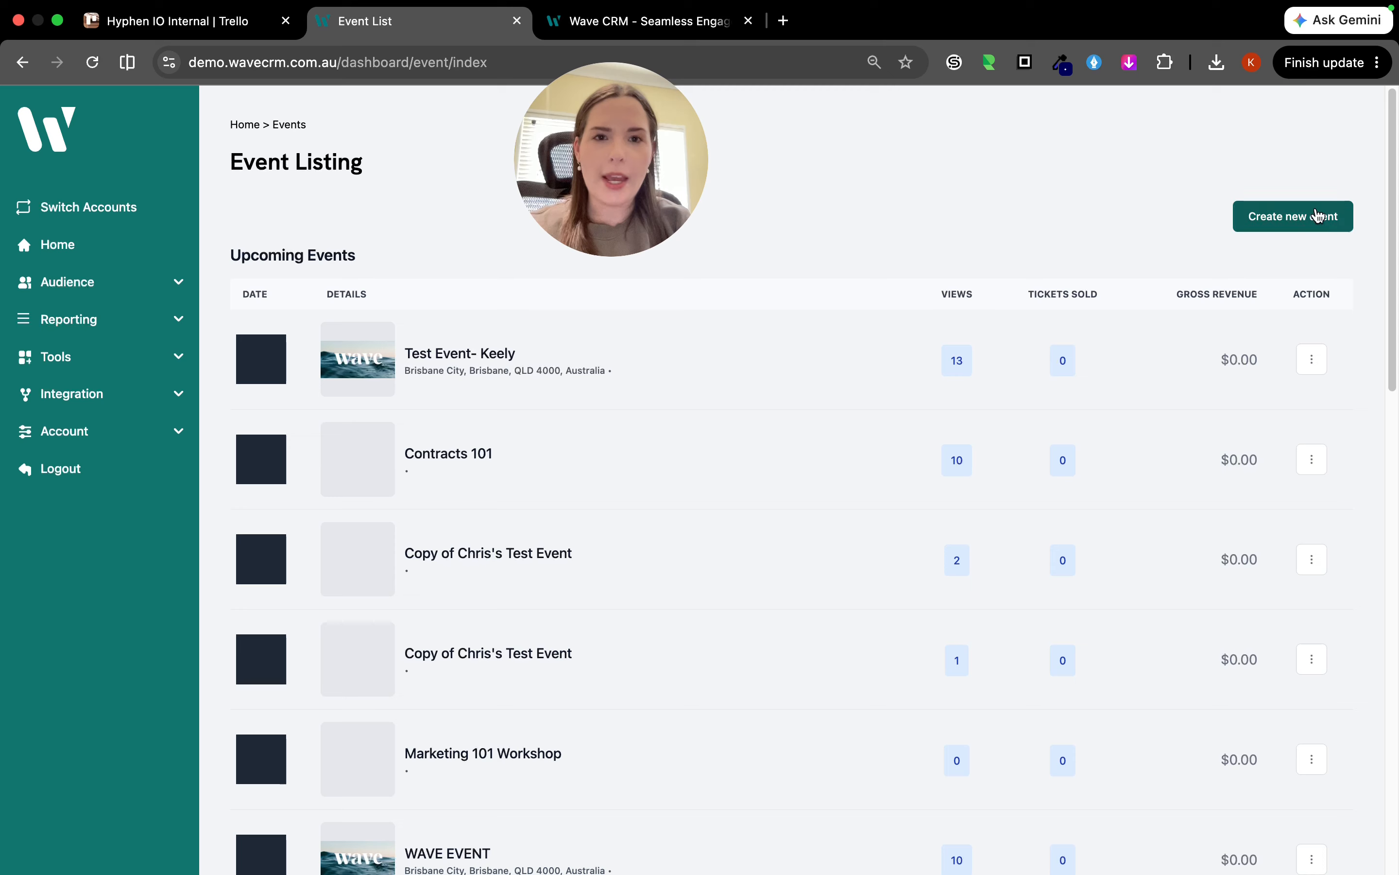
left_click(1315, 219)
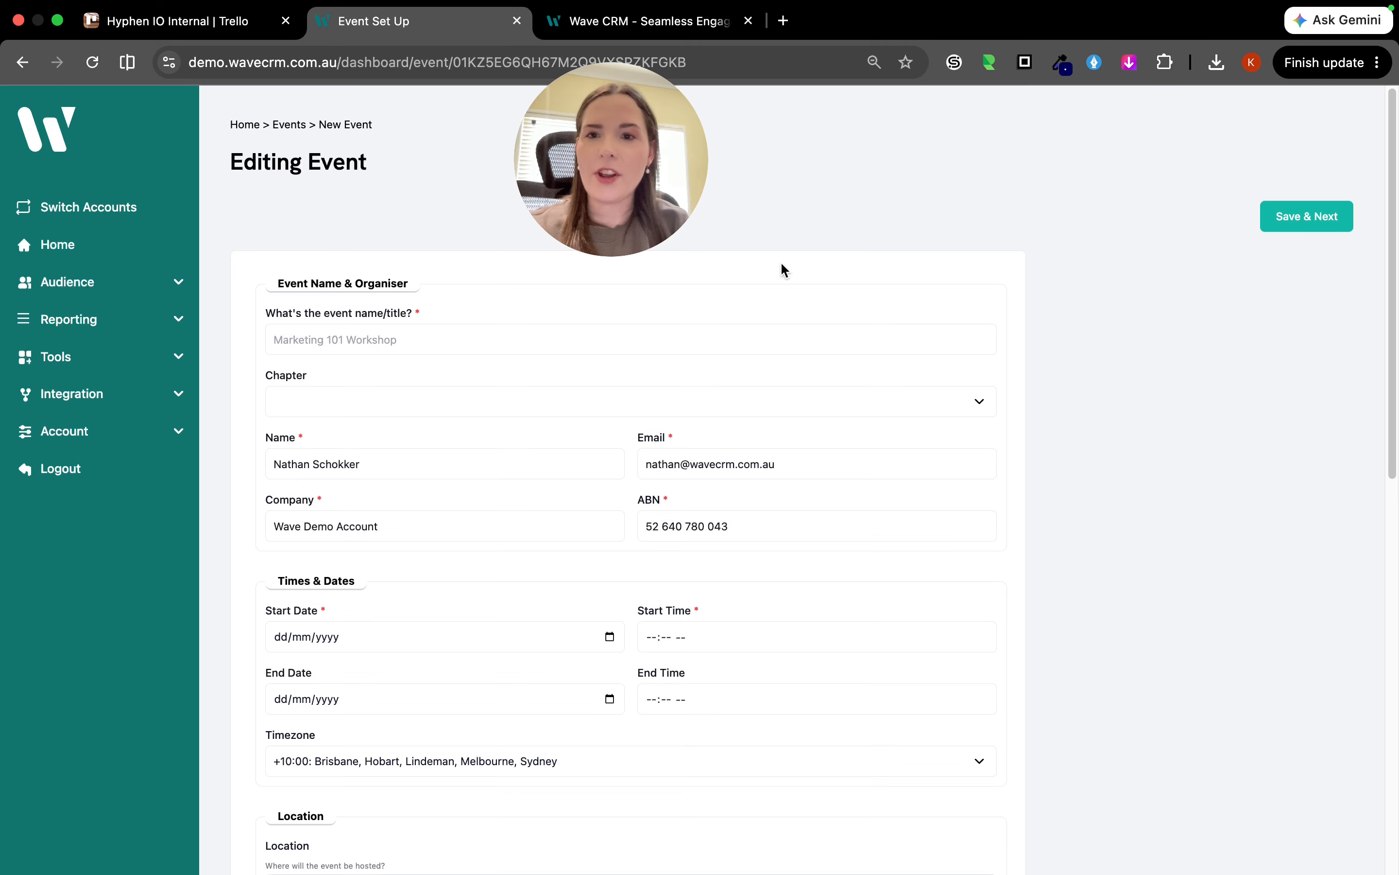
Title the new event "Marketing 101 Workshop".
left_click(322, 347)
type("Marketing 101 Workshop")
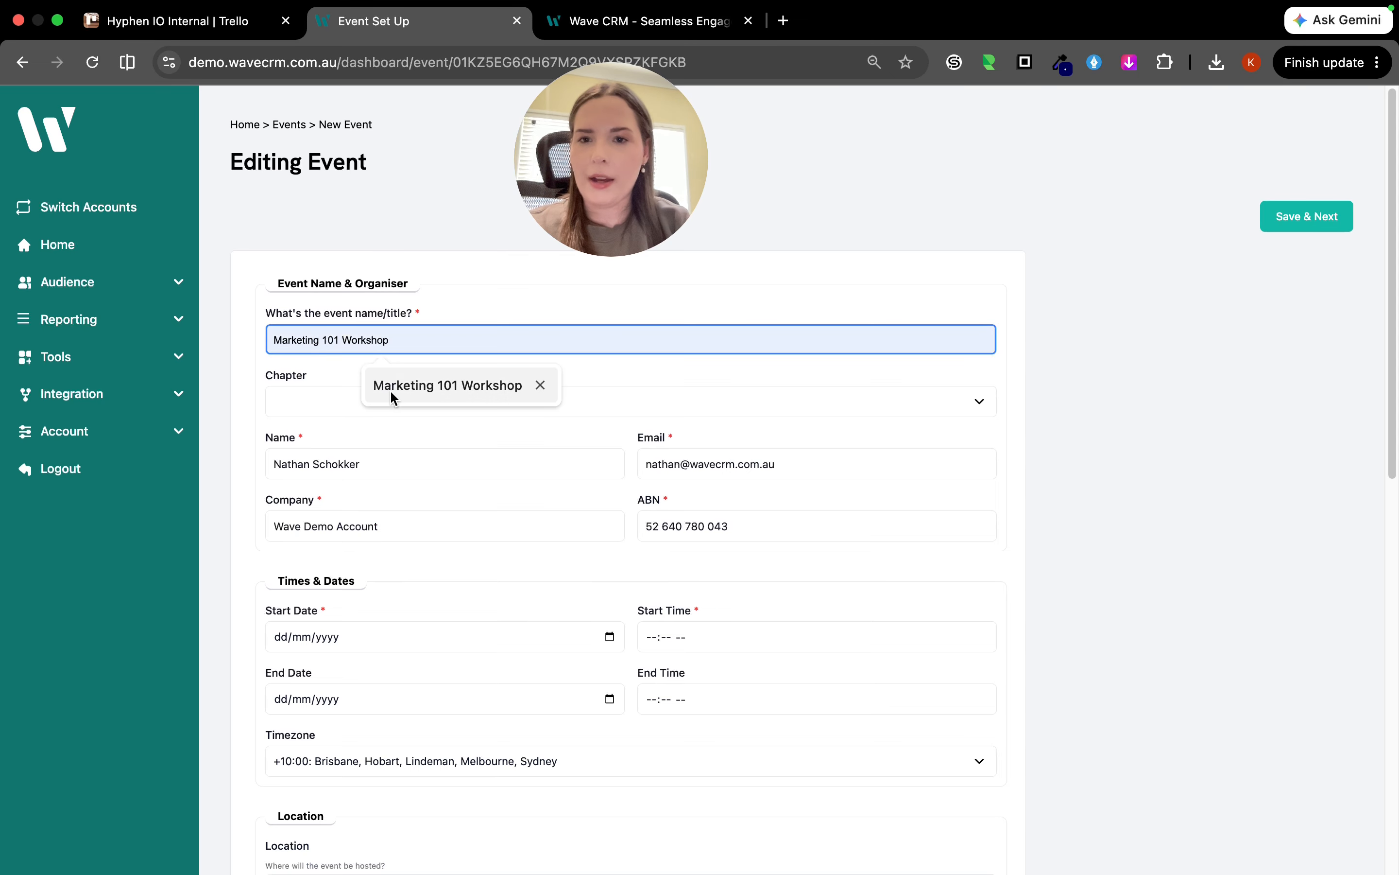
left_click(393, 393)
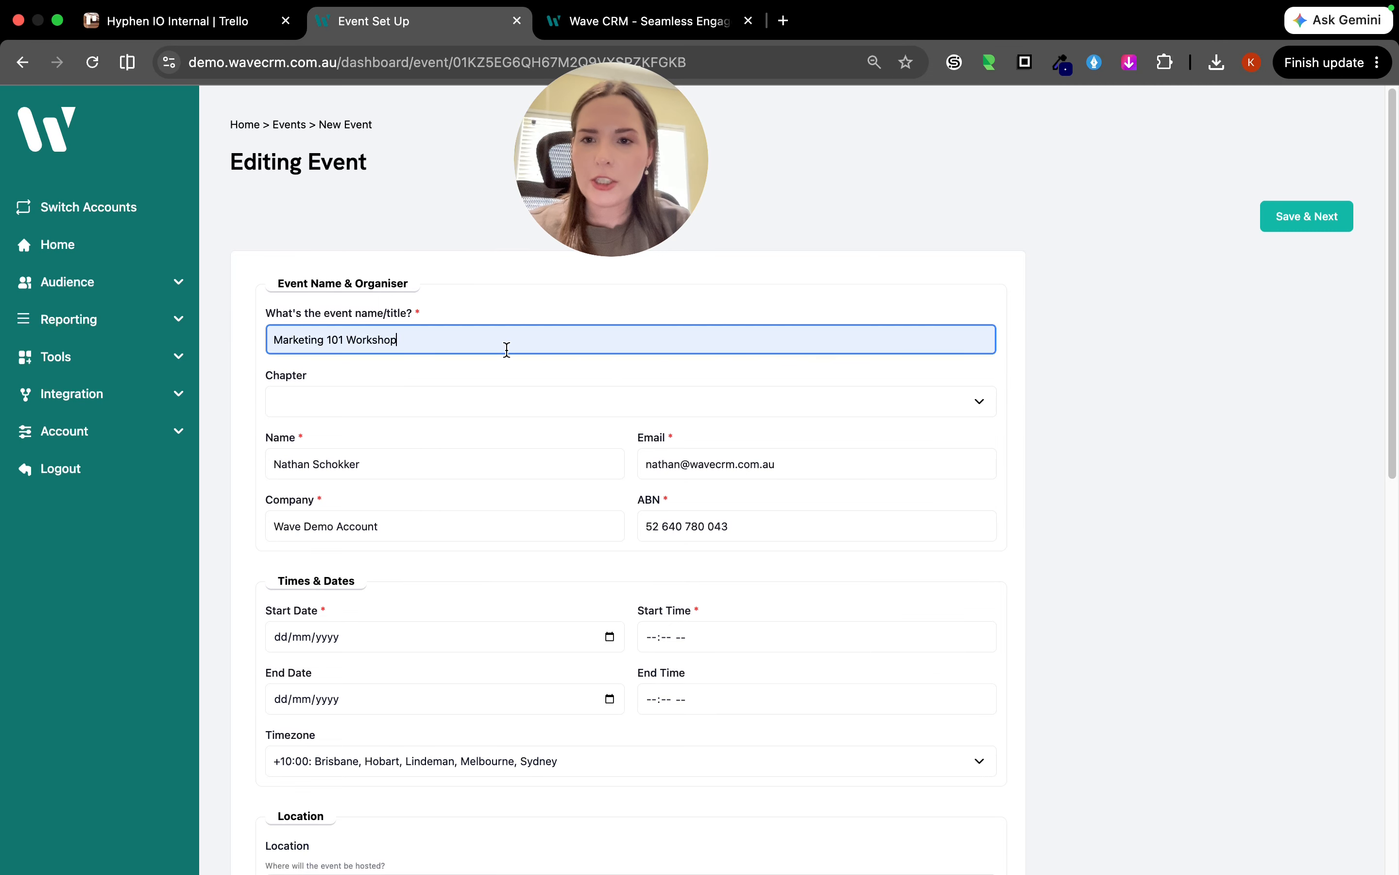
Set the event to start on 07/08/2026 at 06:00 pm.
scroll(506, 349, "down", 2)
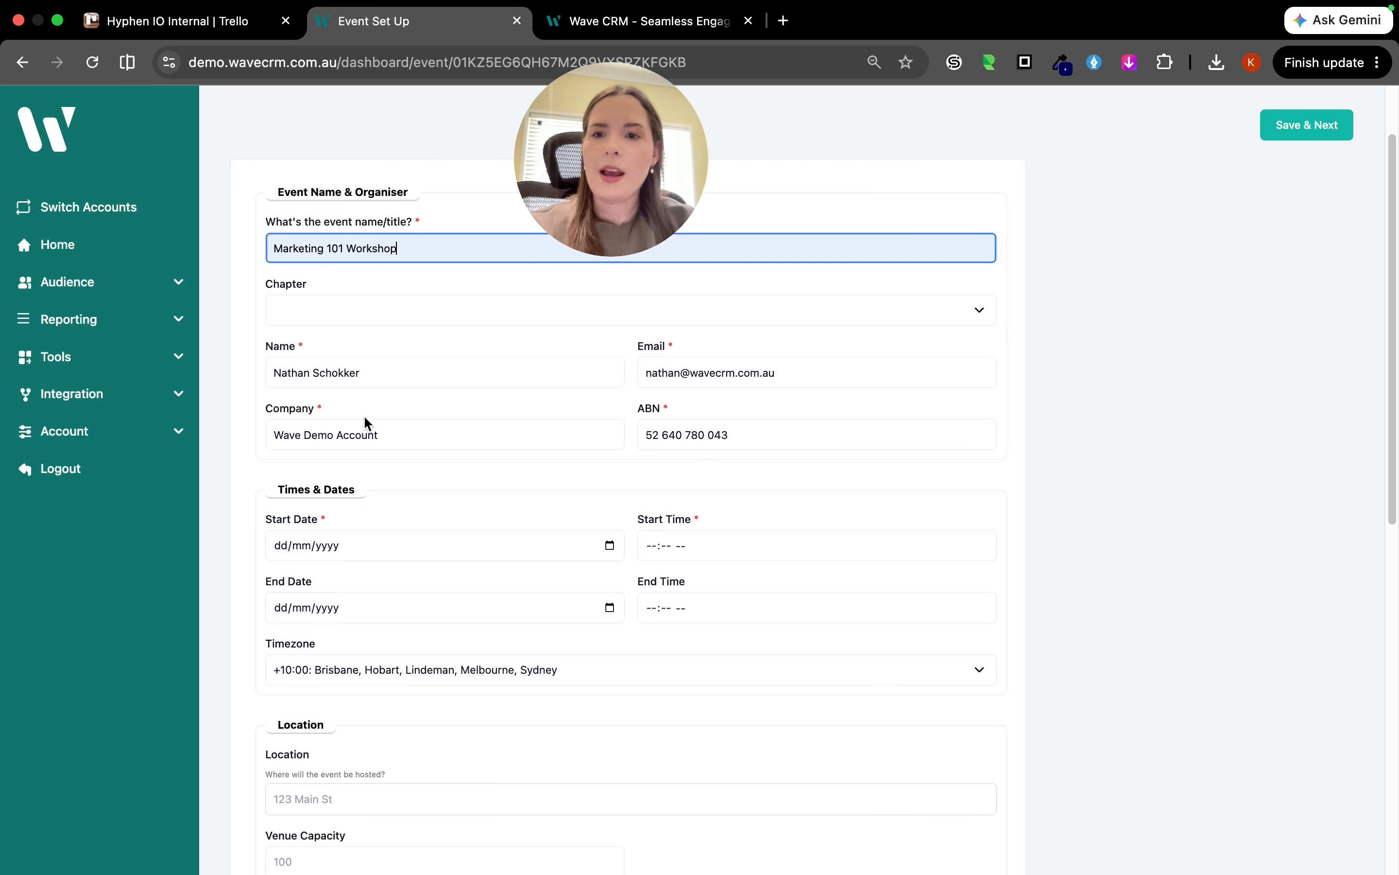
scroll(365, 419, "down", 1)
scroll(459, 352, "down", 8)
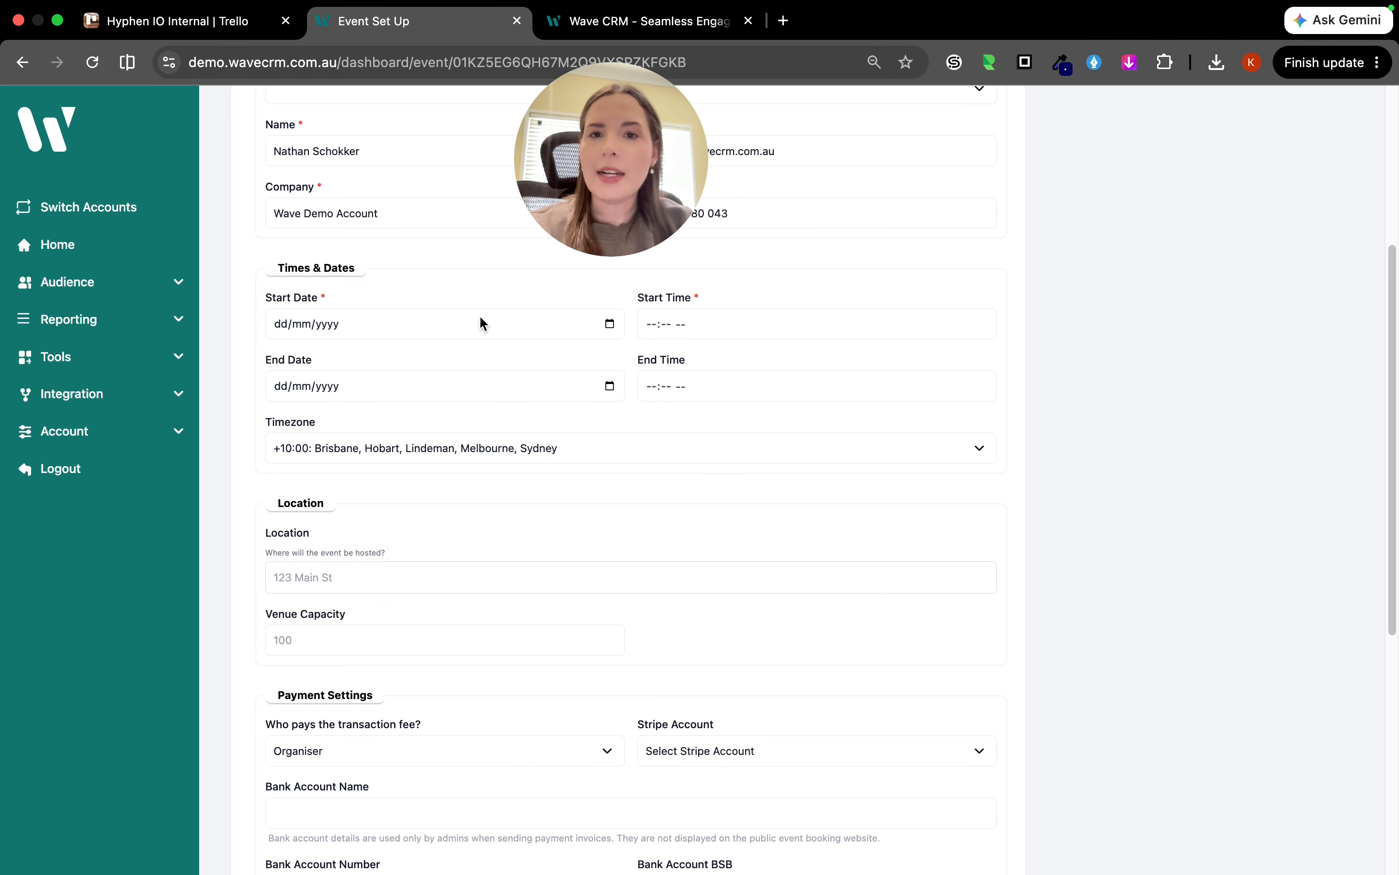
scroll(477, 322, "up", 3)
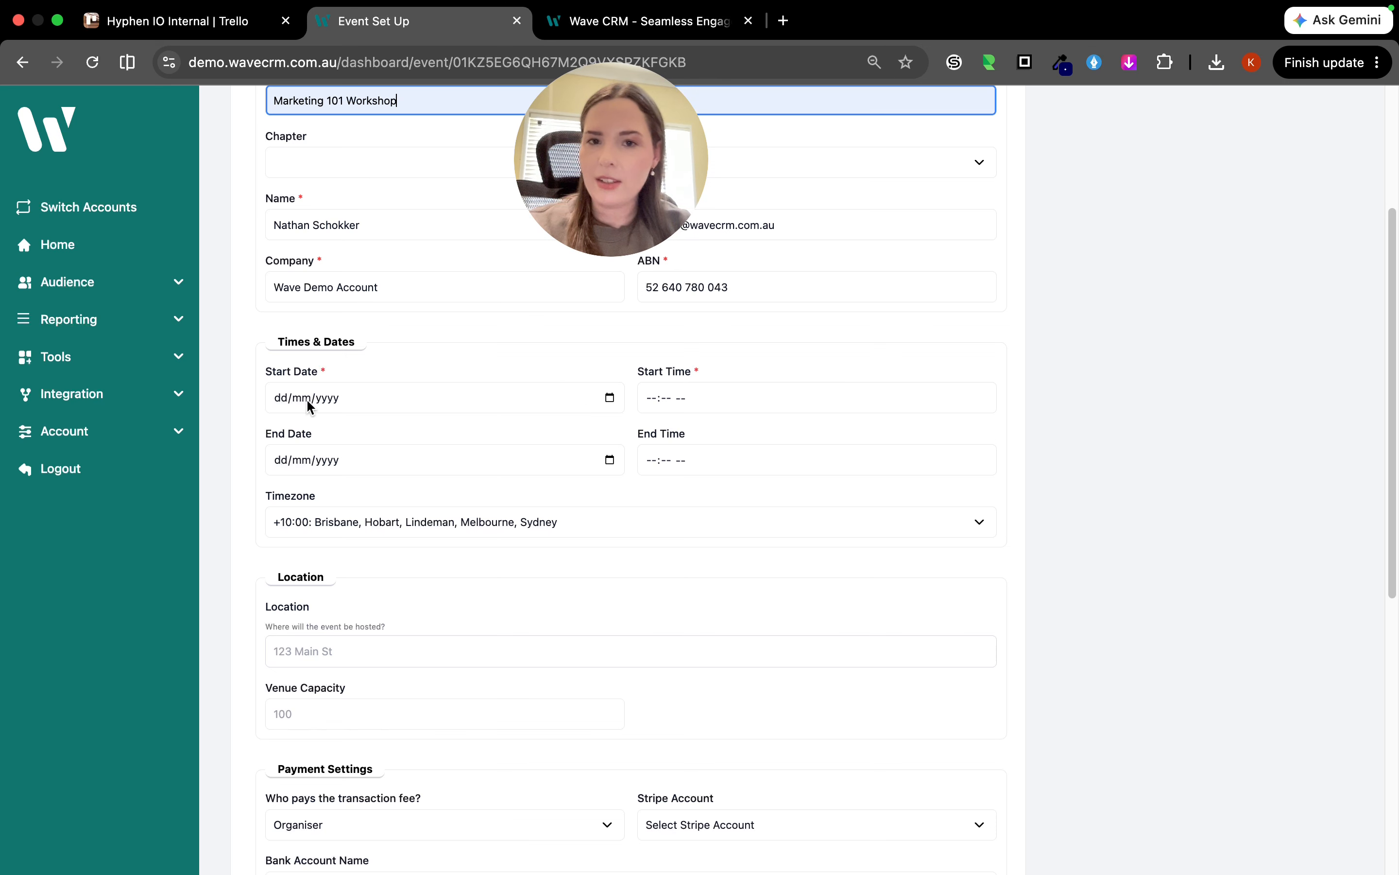
left_click(280, 401)
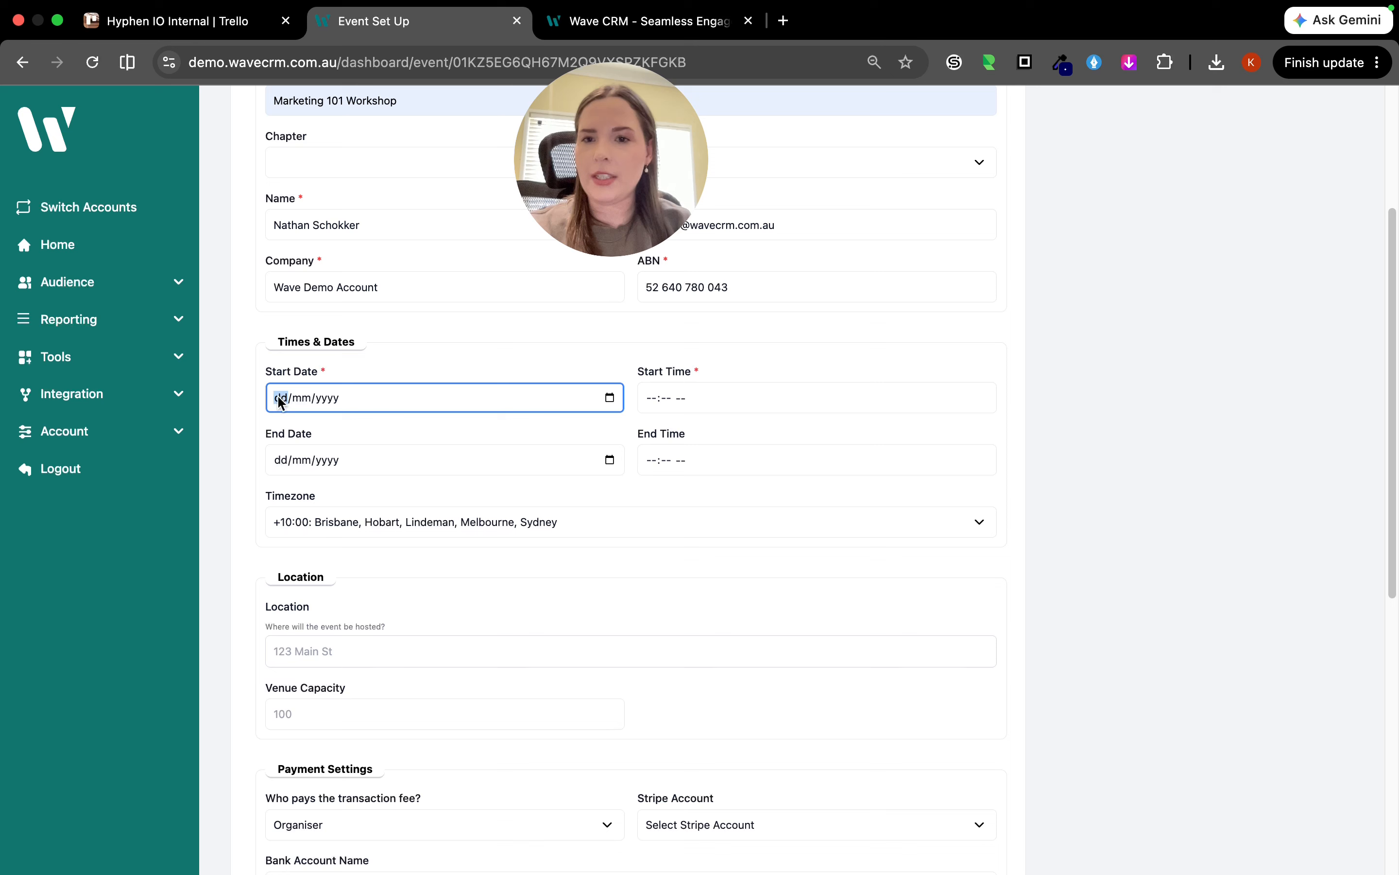
left_click(610, 398)
left_click(373, 510)
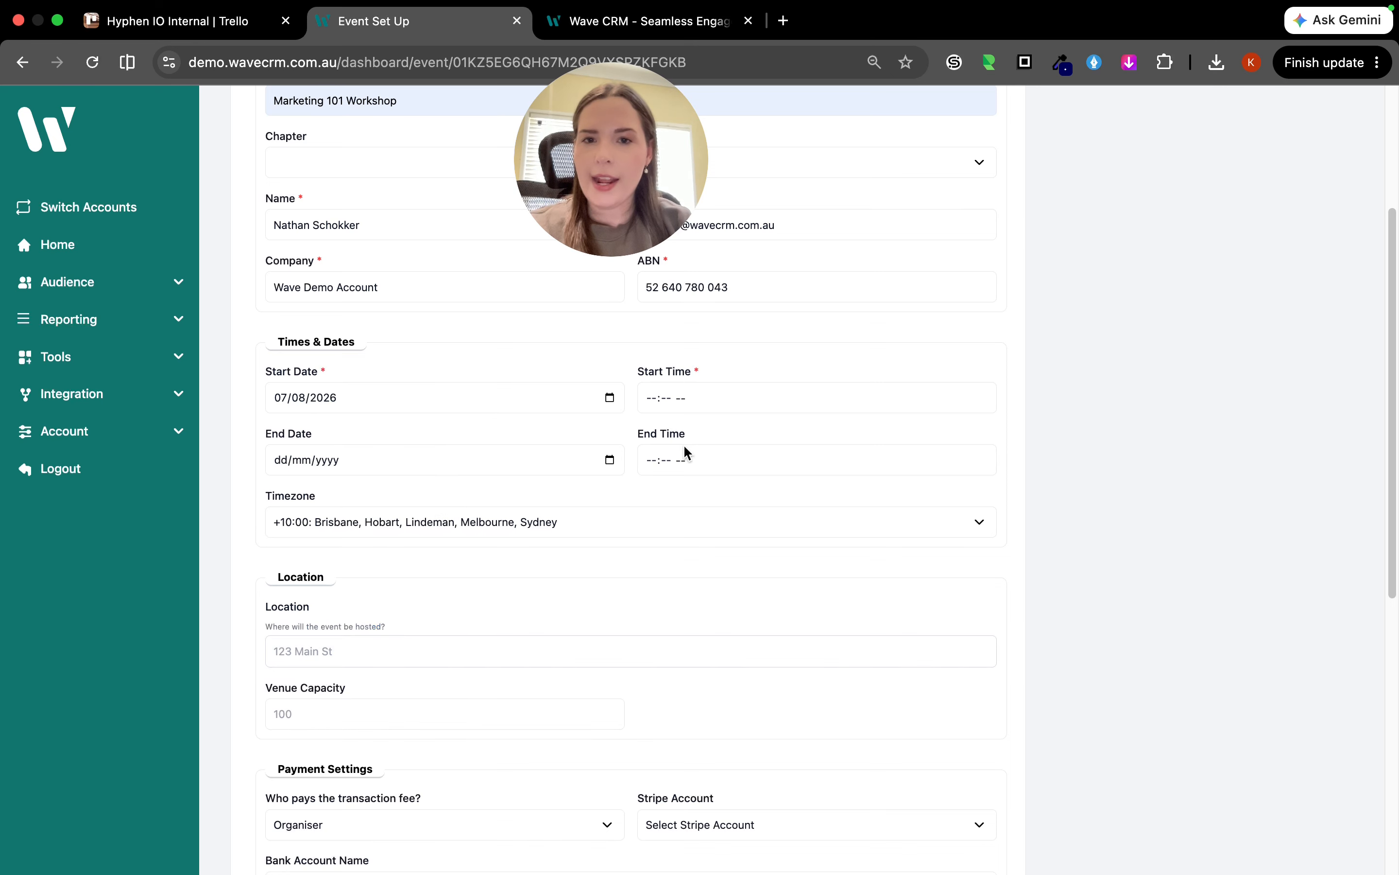
left_click(654, 400)
type("06:00 pm")
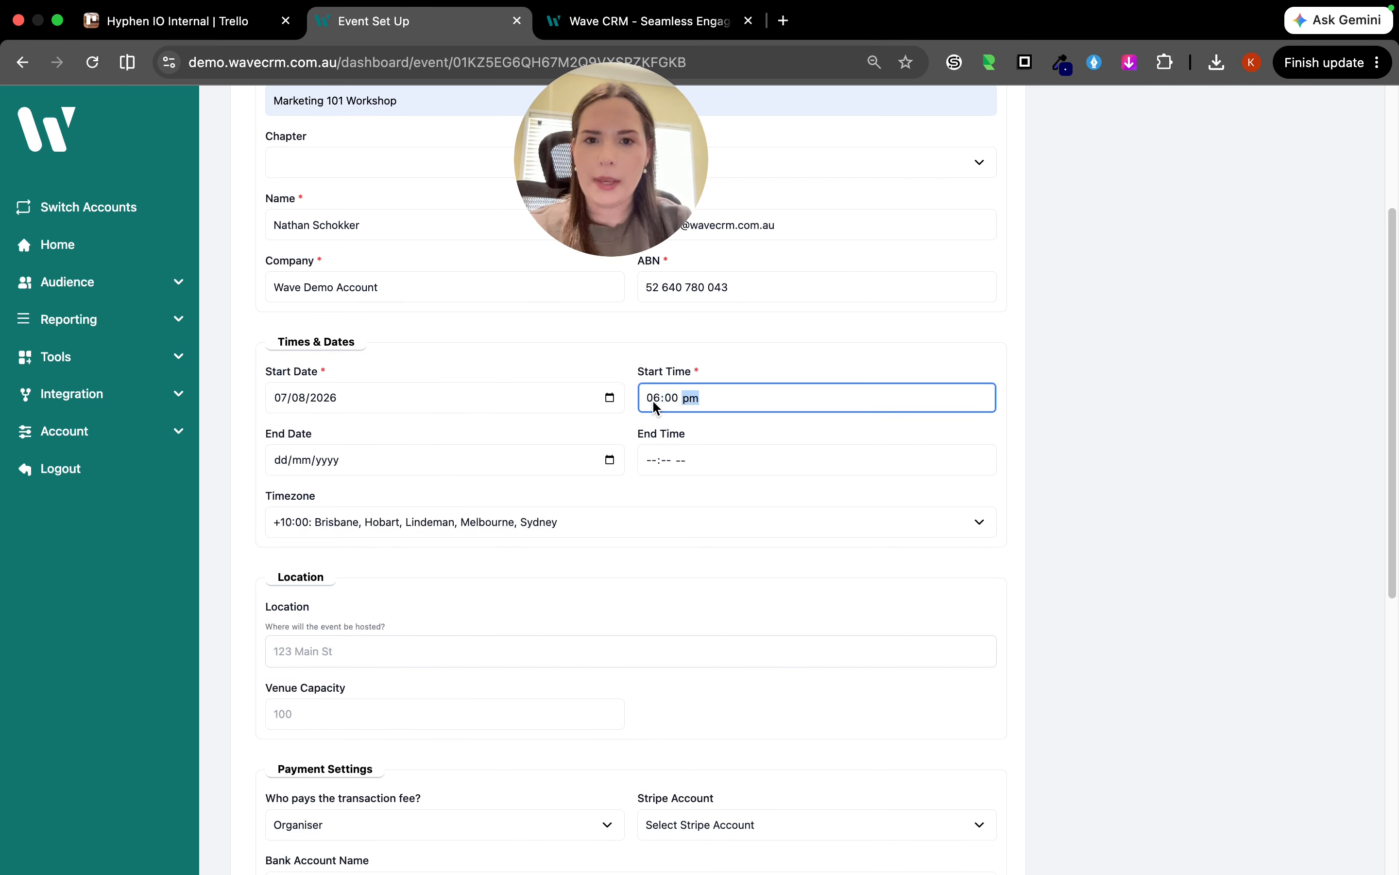
Set the event to end on 09/08/2026 at 06:00 pm.
left_click(280, 459)
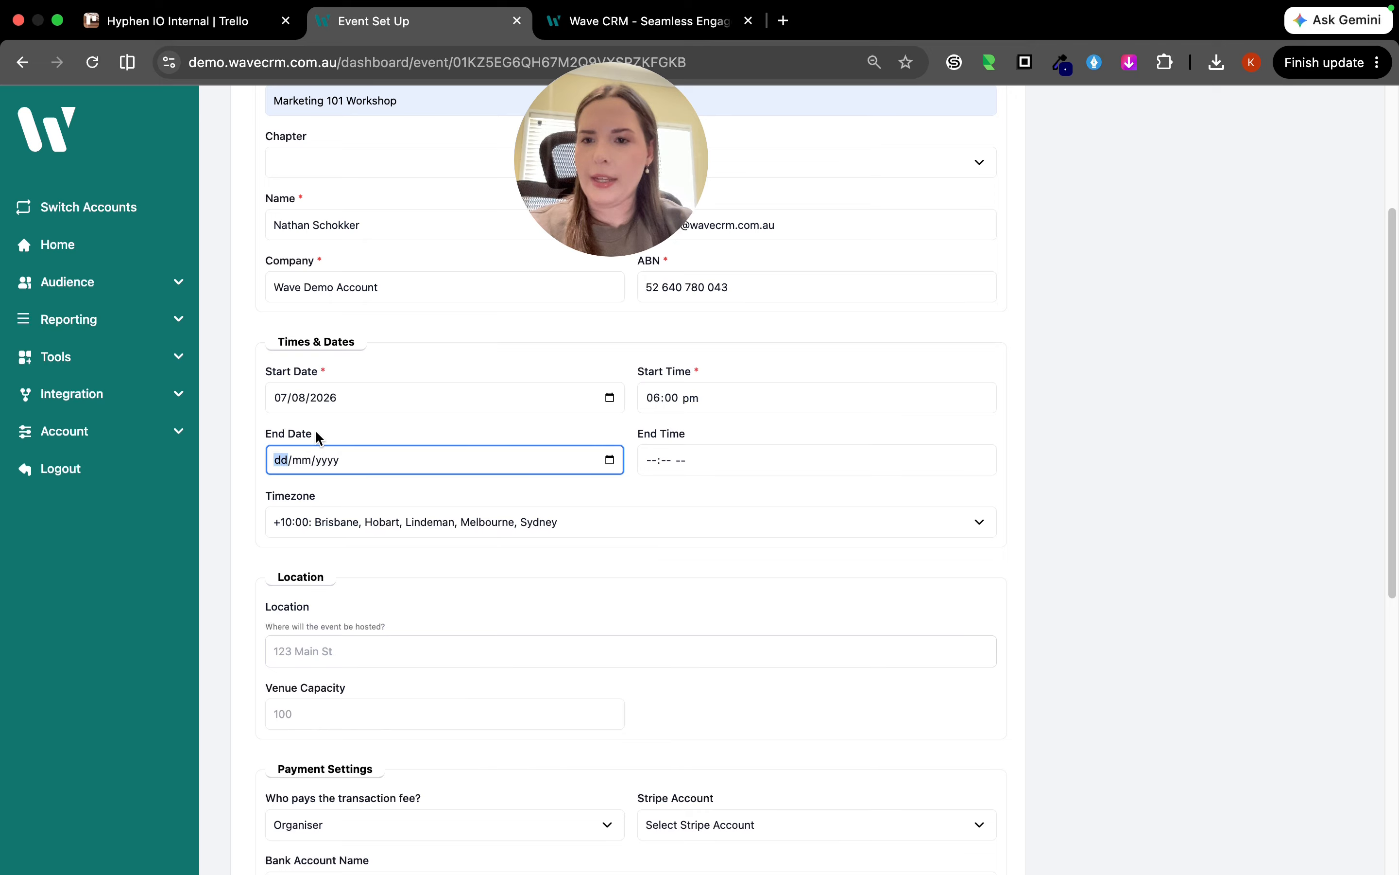
left_click(610, 459)
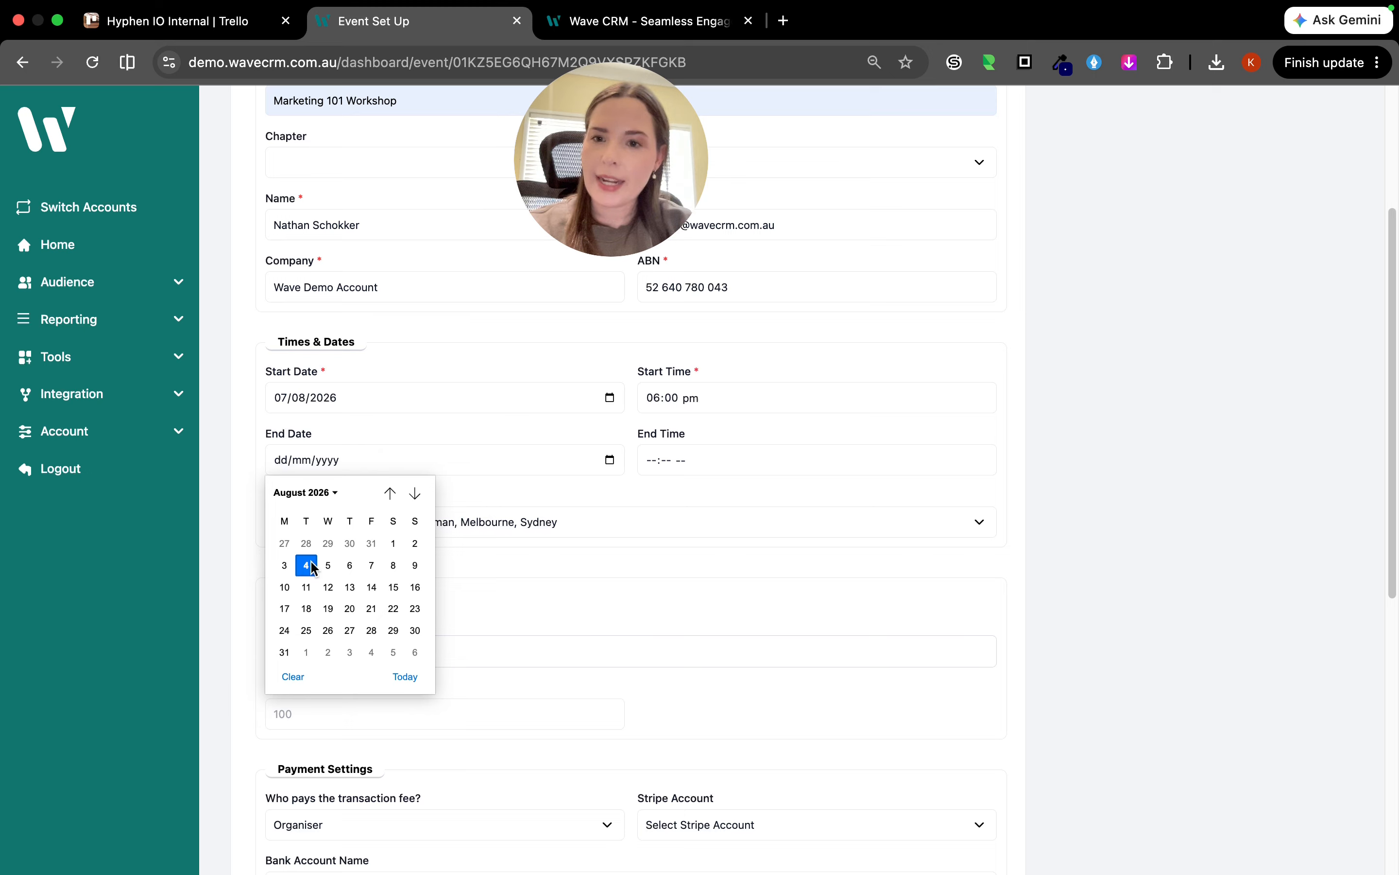
left_click(415, 565)
left_click(653, 461)
type("06:00 pm")
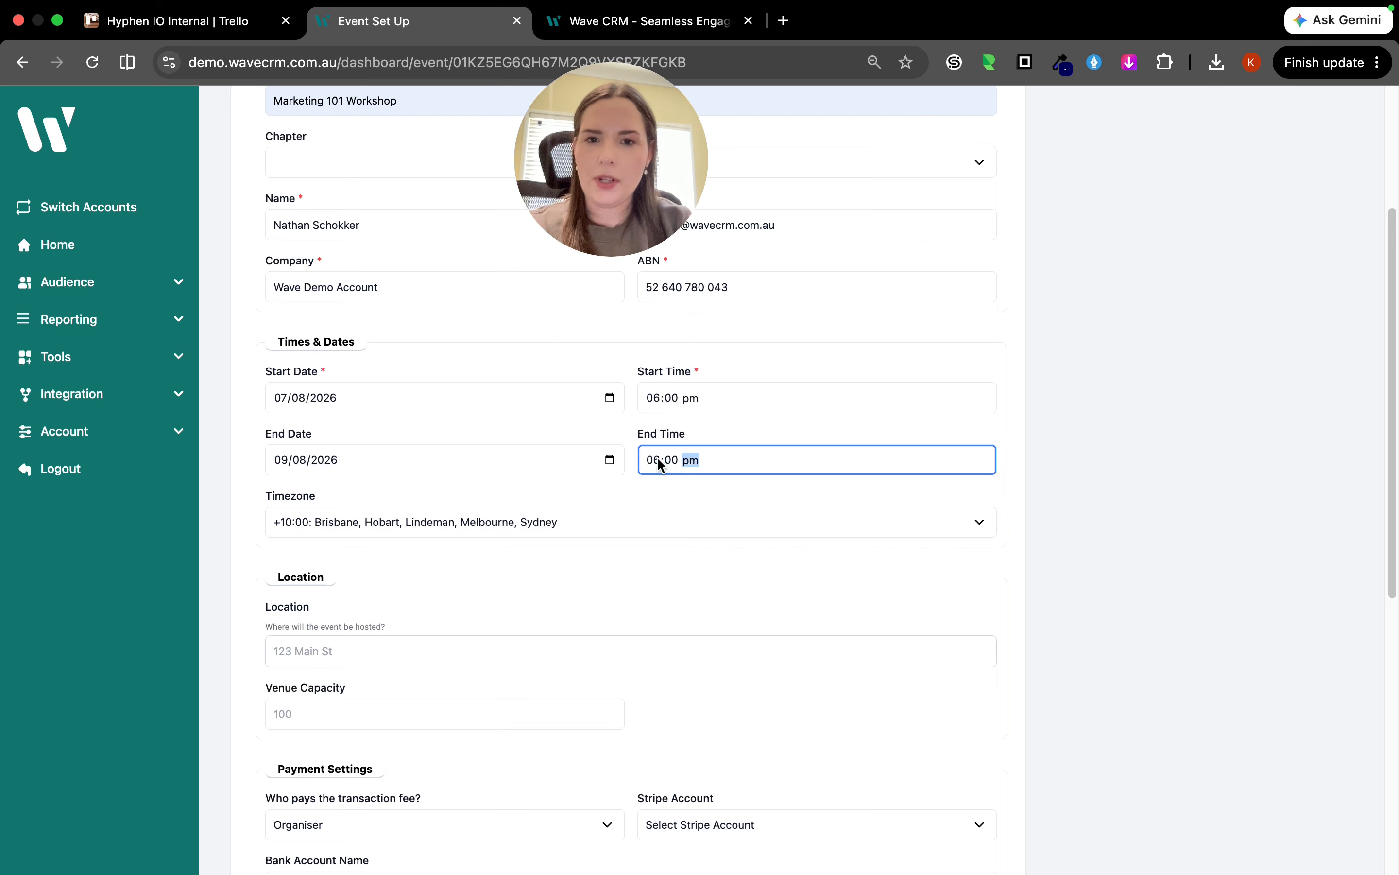
type("p")
left_click(1073, 529)
Enter the venue's street address as the event location, choosing the suggested match in Kangaroo Point.
scroll(518, 456, "down", 5)
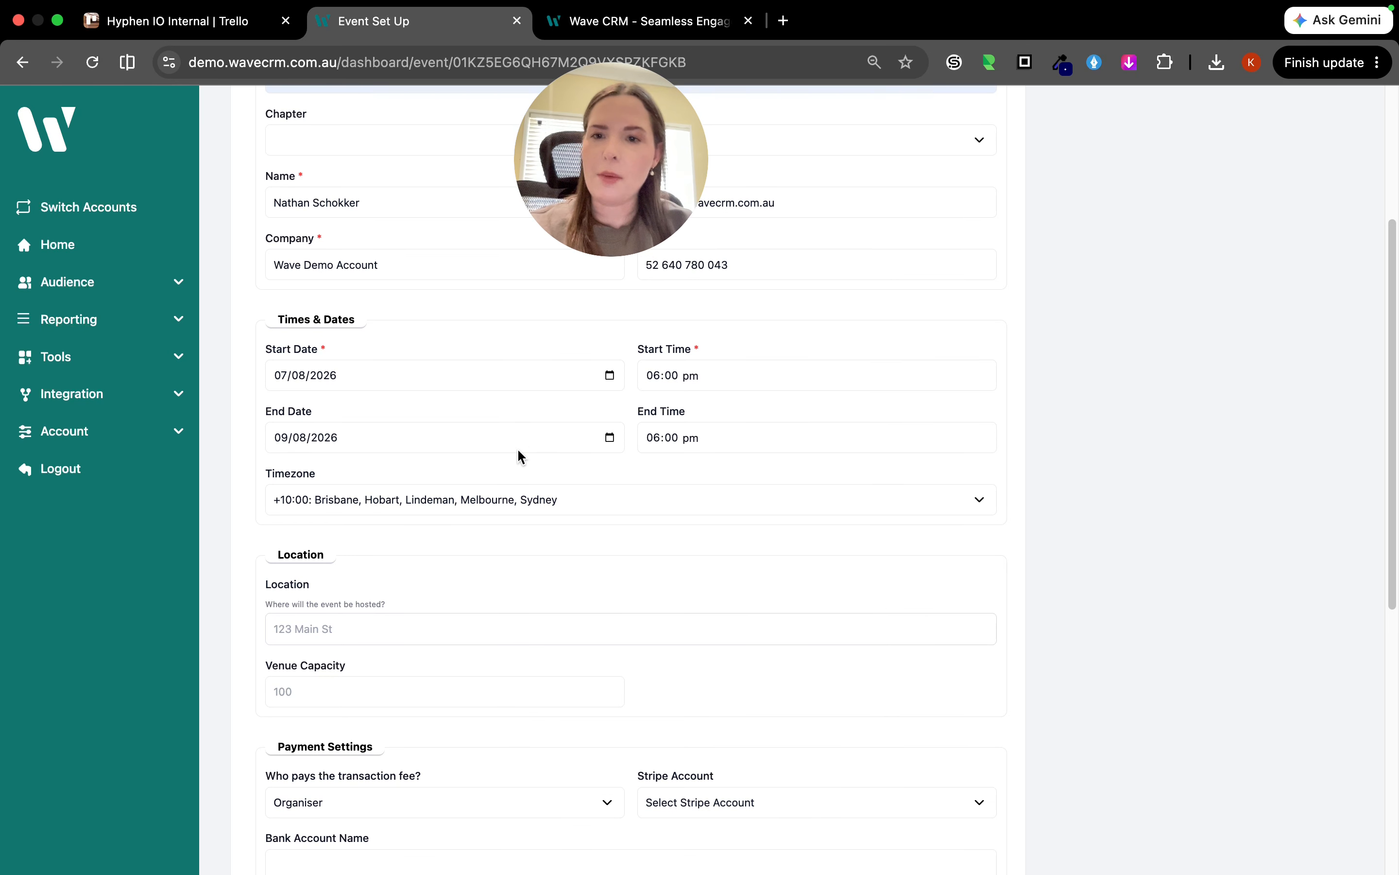
scroll(518, 454, "down", 4)
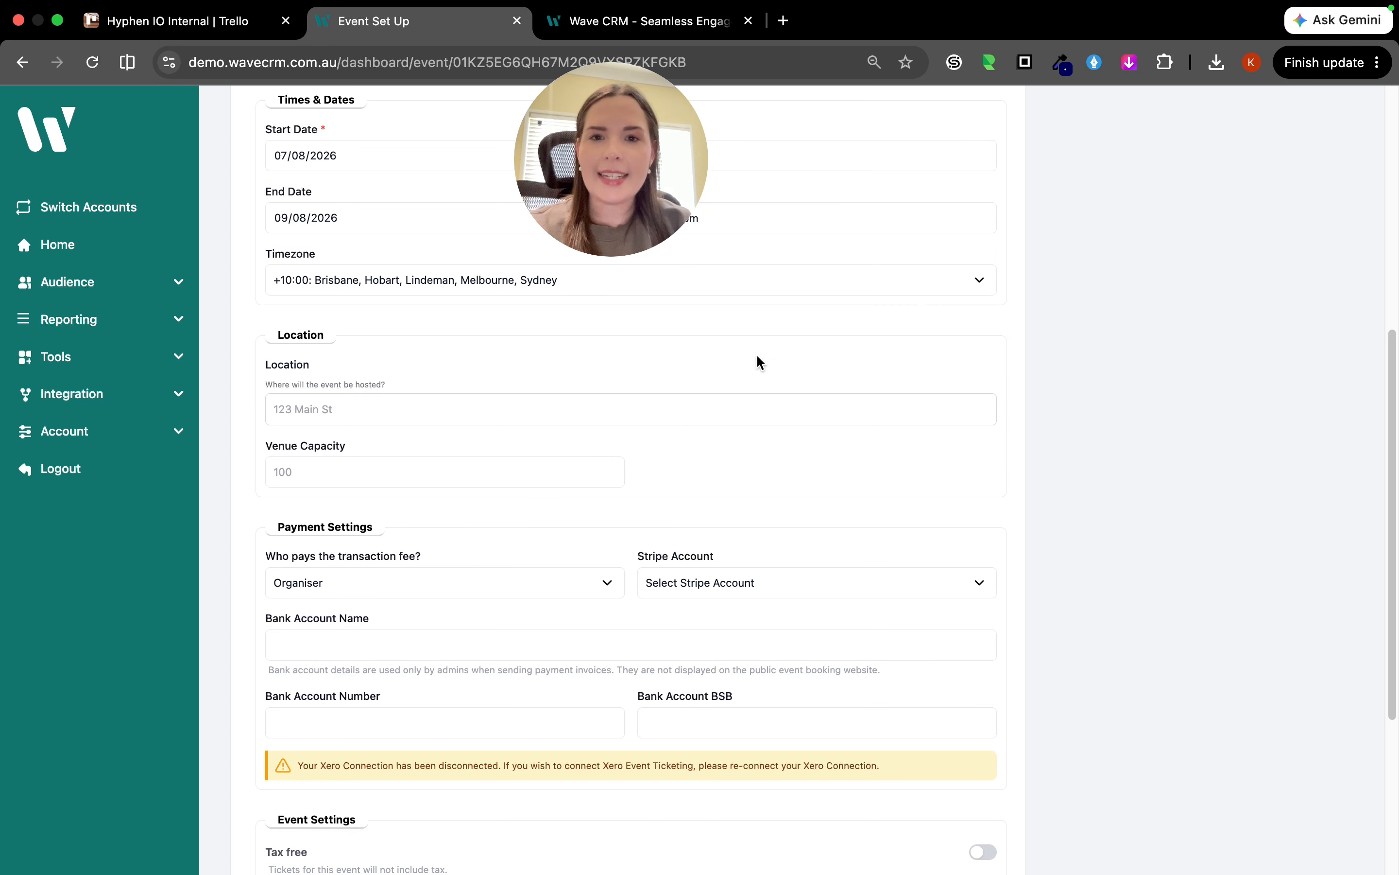
scroll(538, 442, "down", 1)
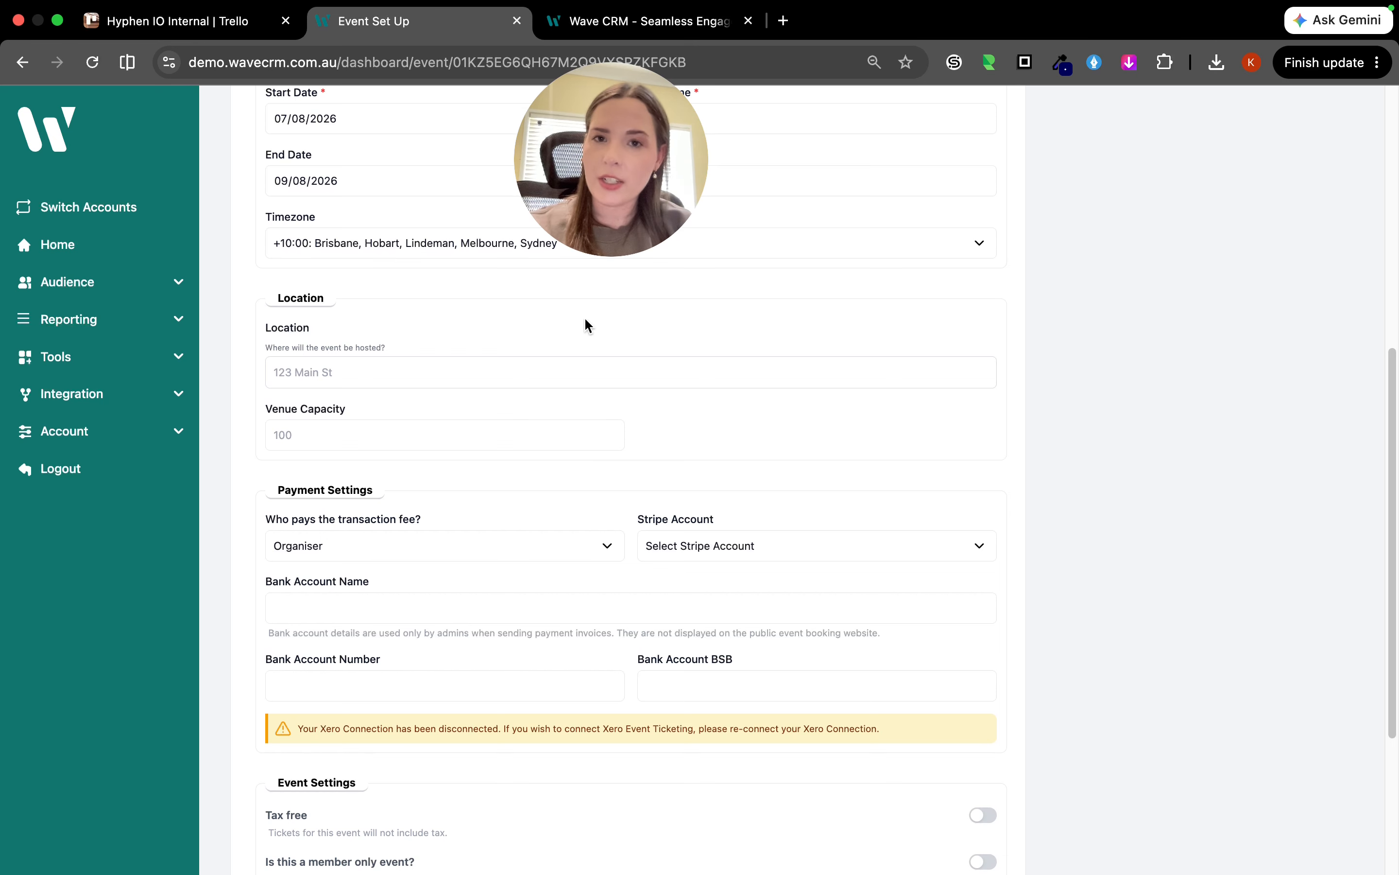
scroll(586, 324, "down", 1)
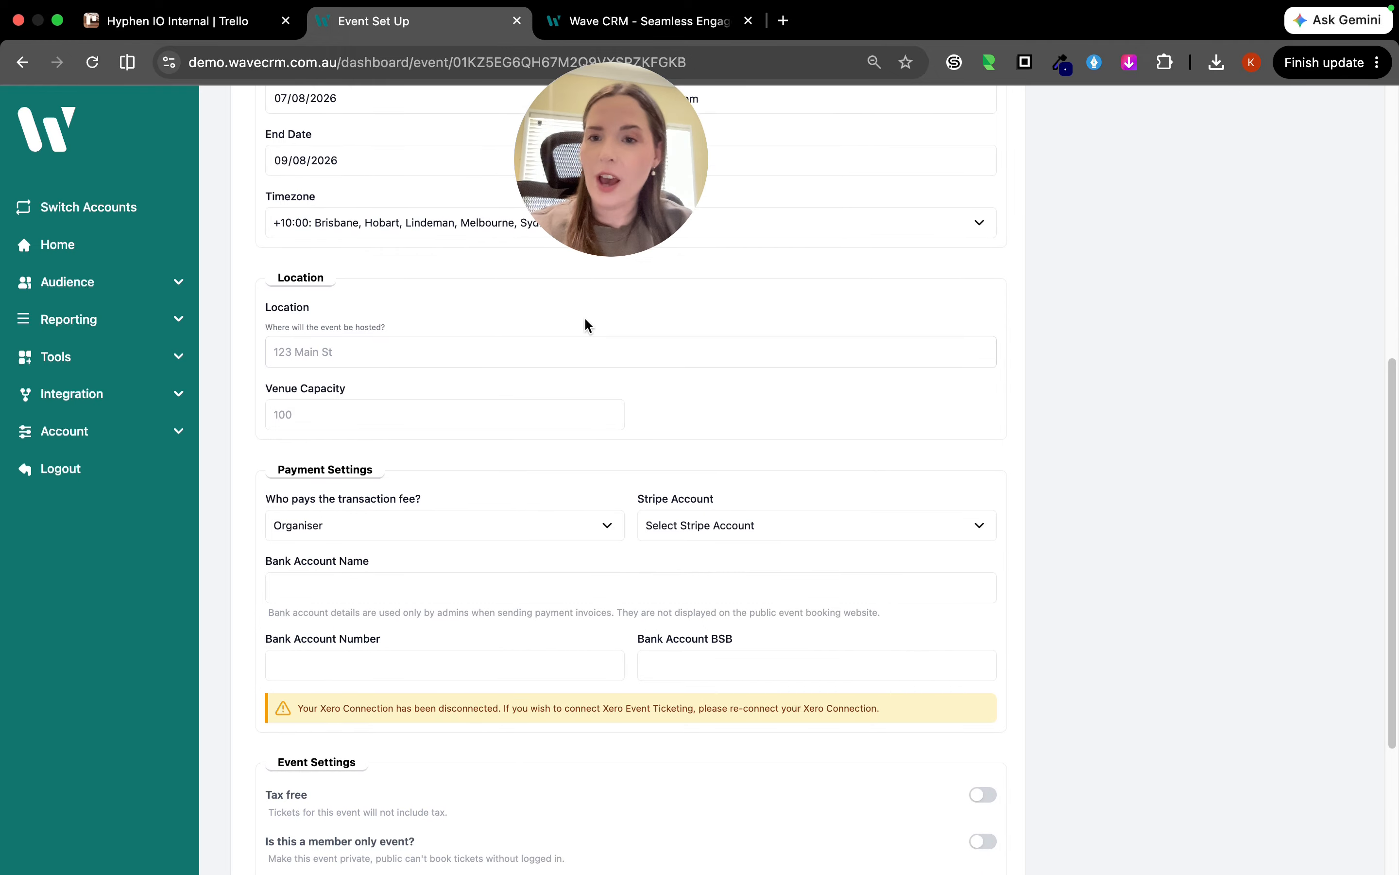
scroll(586, 324, "up", 1)
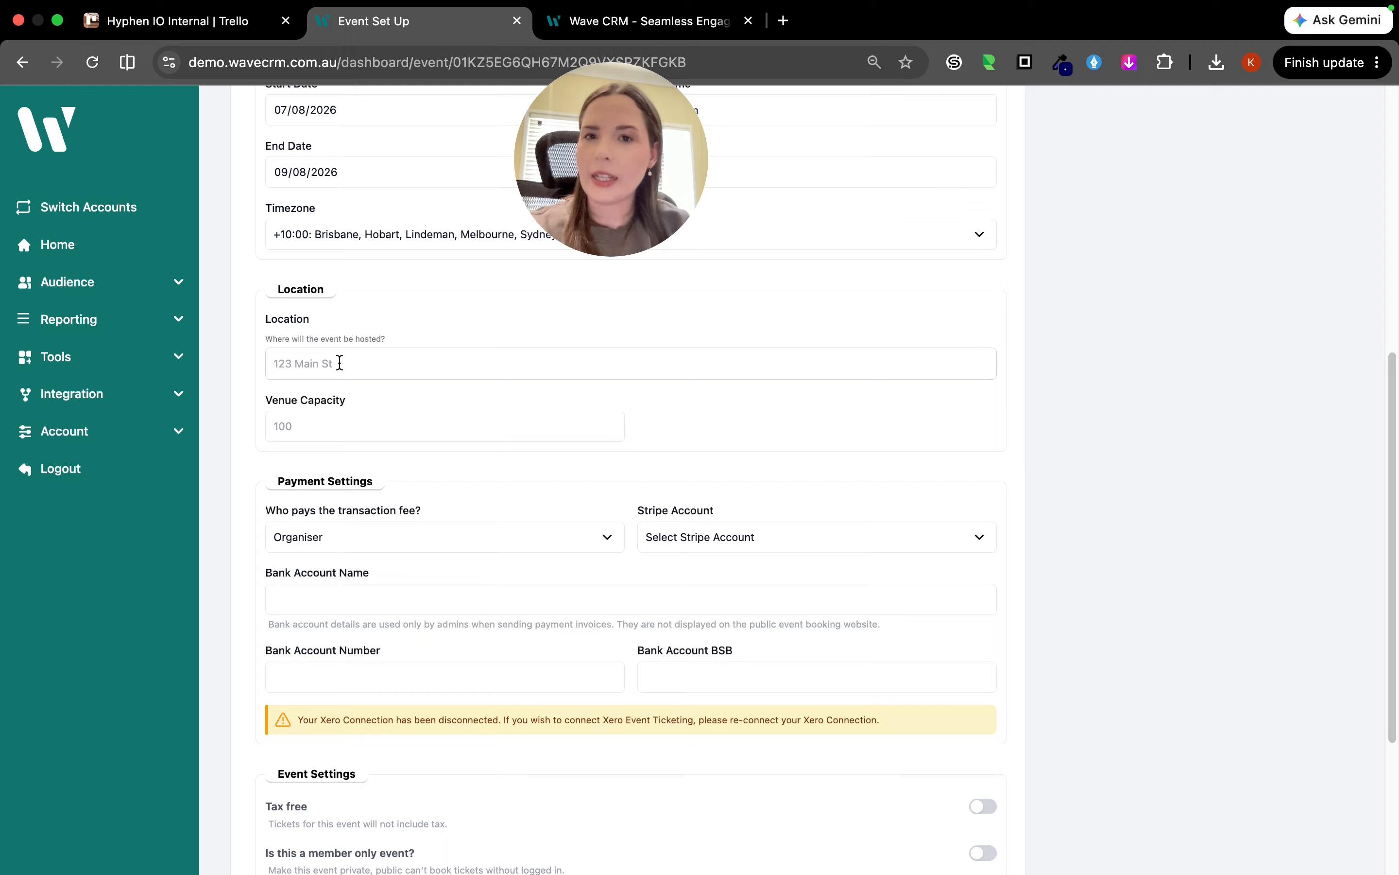
left_click(277, 362)
type("123 Main st")
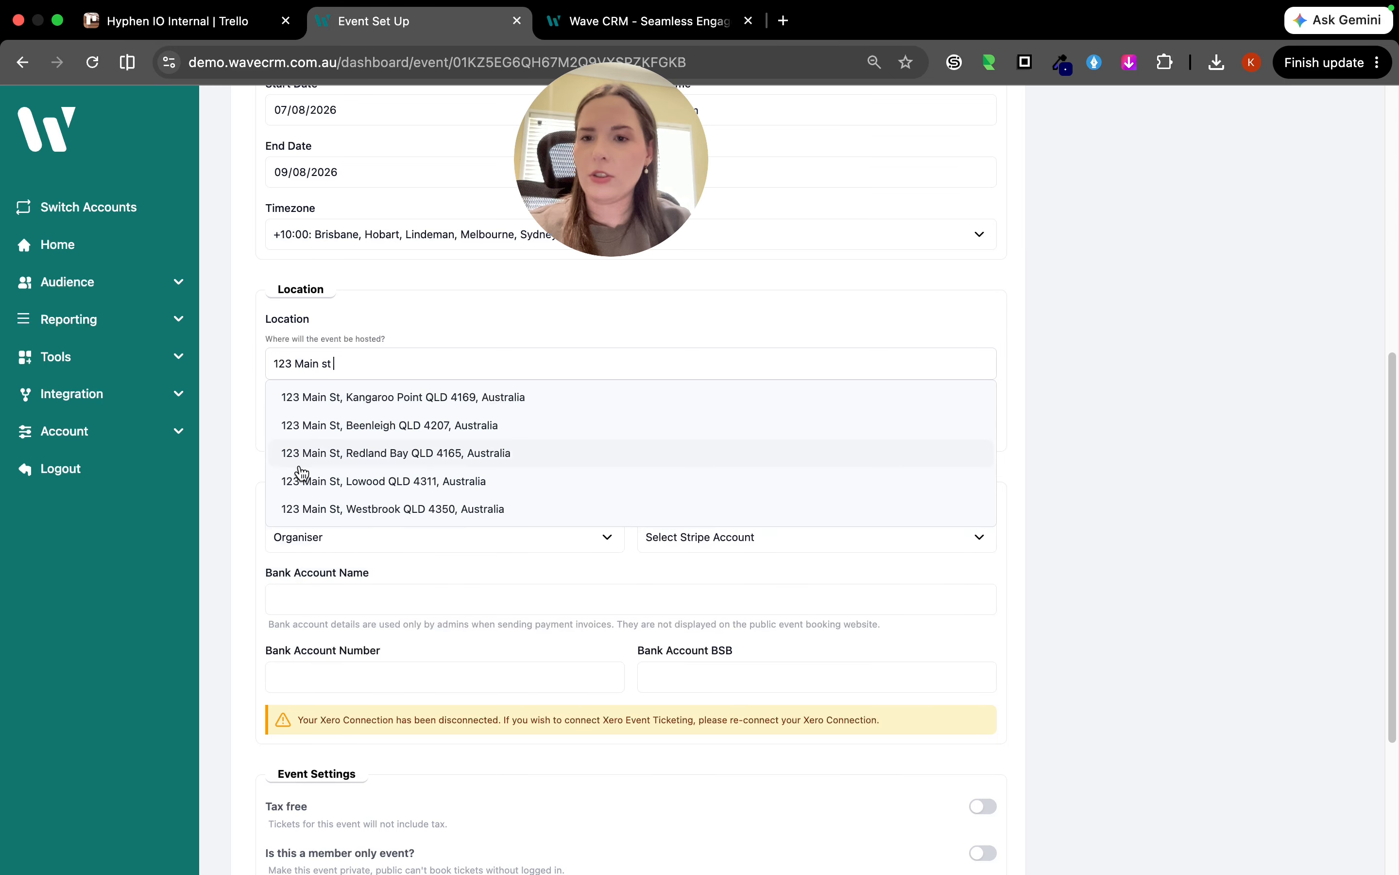
left_click(303, 405)
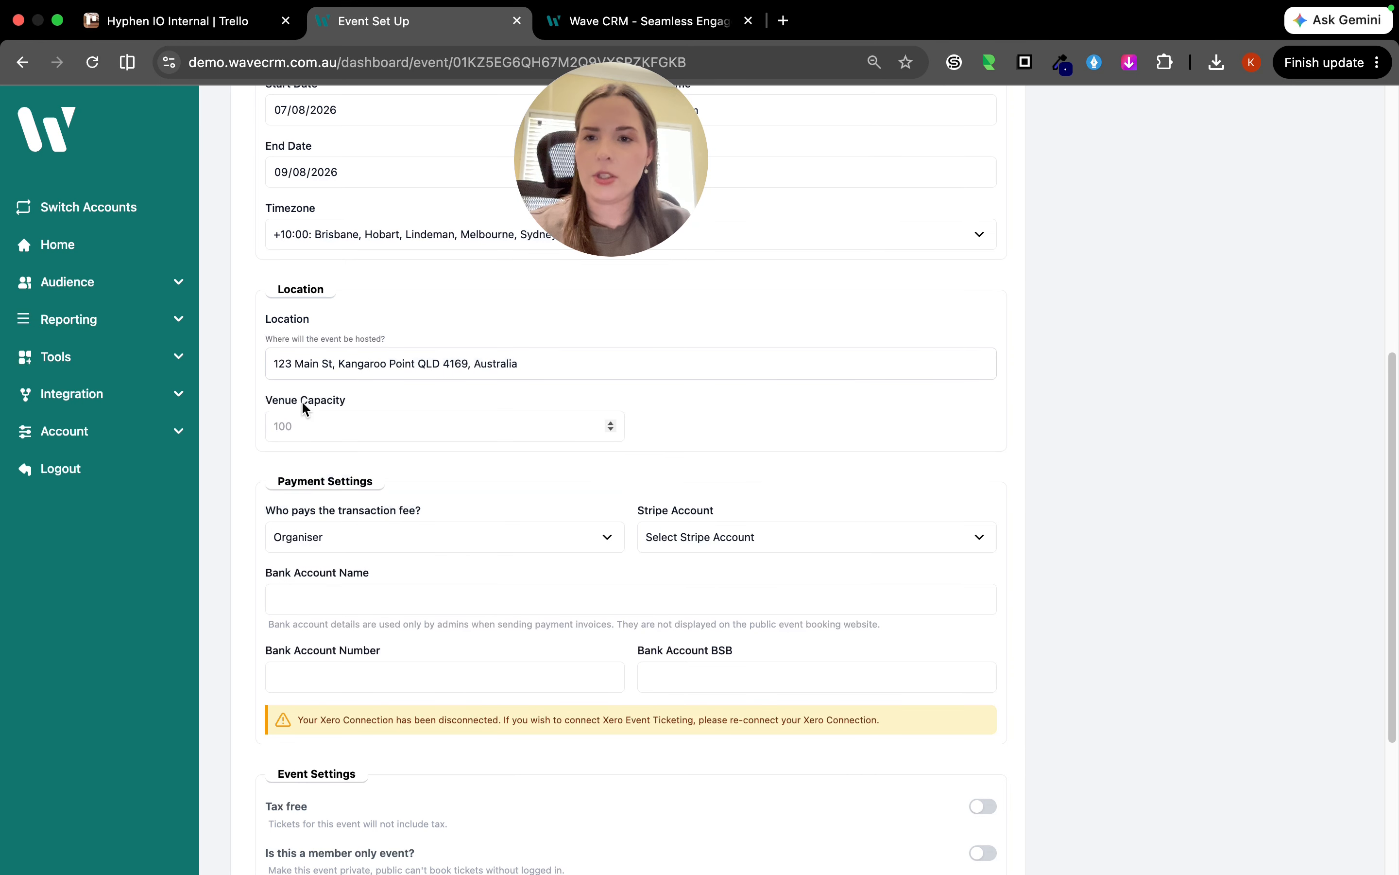
triple_click(483, 362)
left_click(556, 362)
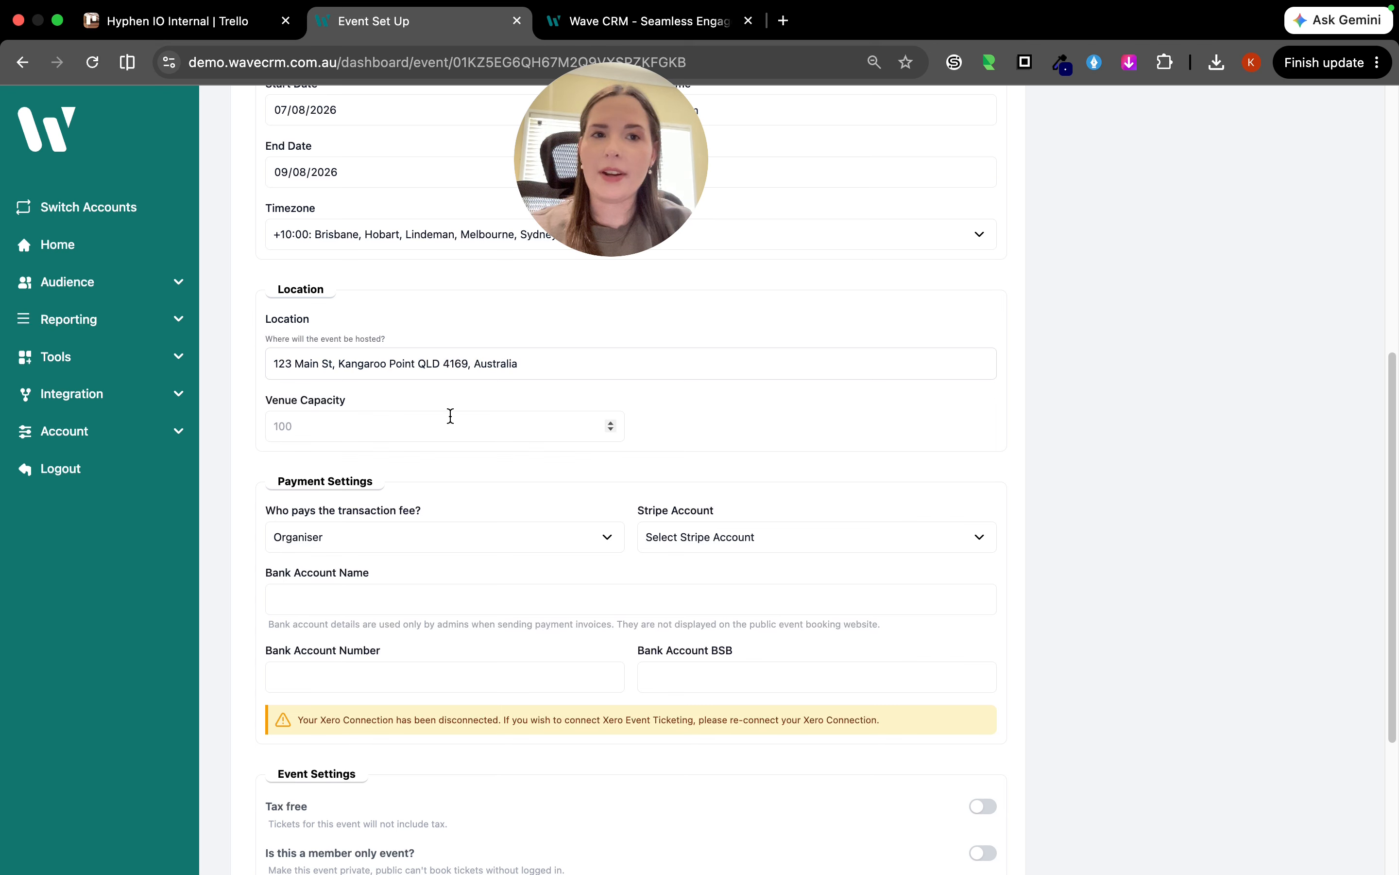
Set the venue capacity to 100.
left_click(397, 428)
type("100")
left_click(238, 394)
In the payment settings, have the Organiser pay the transaction fee and select the [TEST] Stripe AU Account as the Stripe account.
scroll(235, 392, "down", 3)
scroll(234, 394, "down", 1)
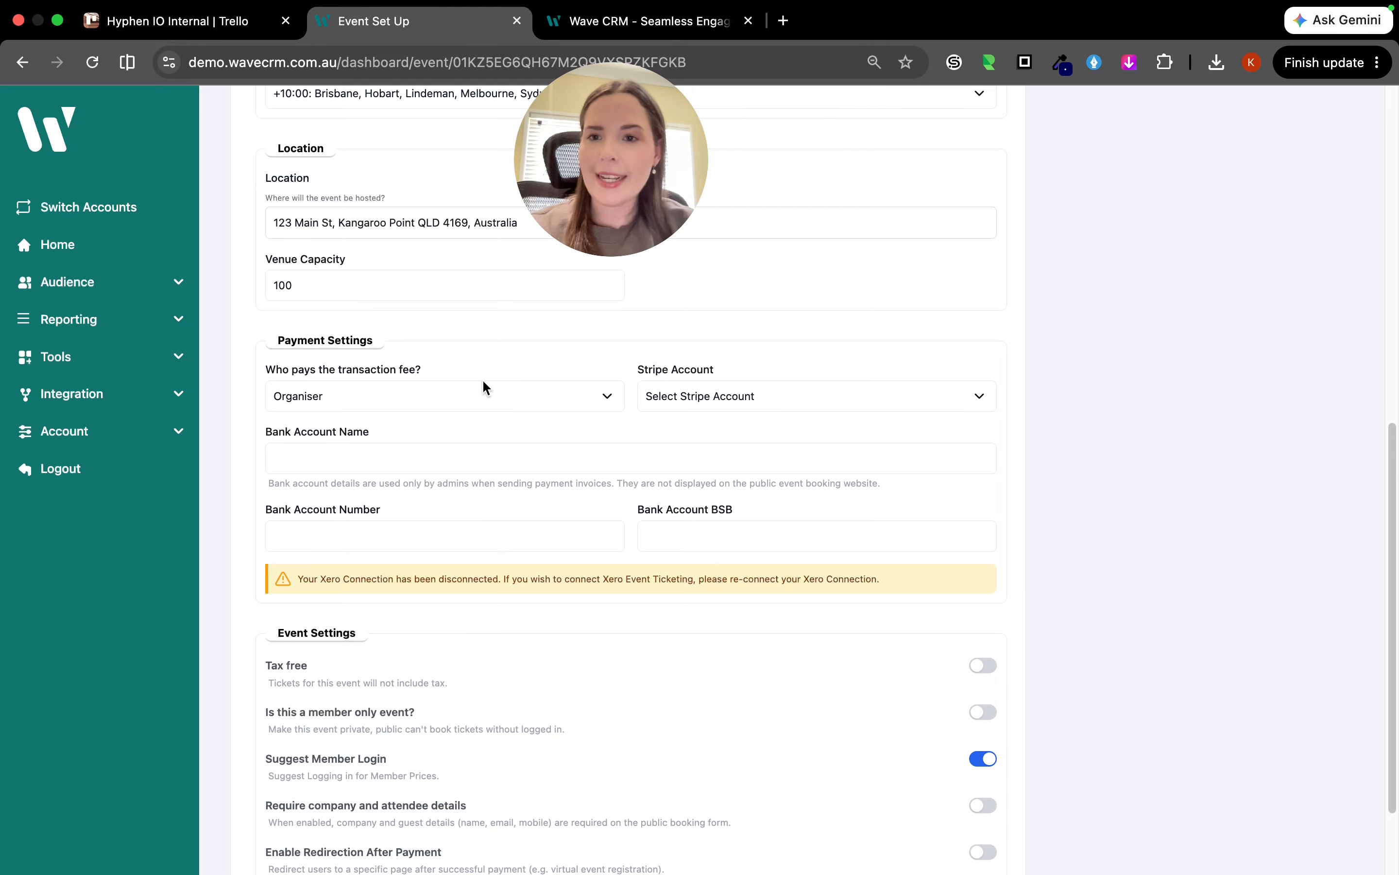
scroll(484, 386, "down", 3)
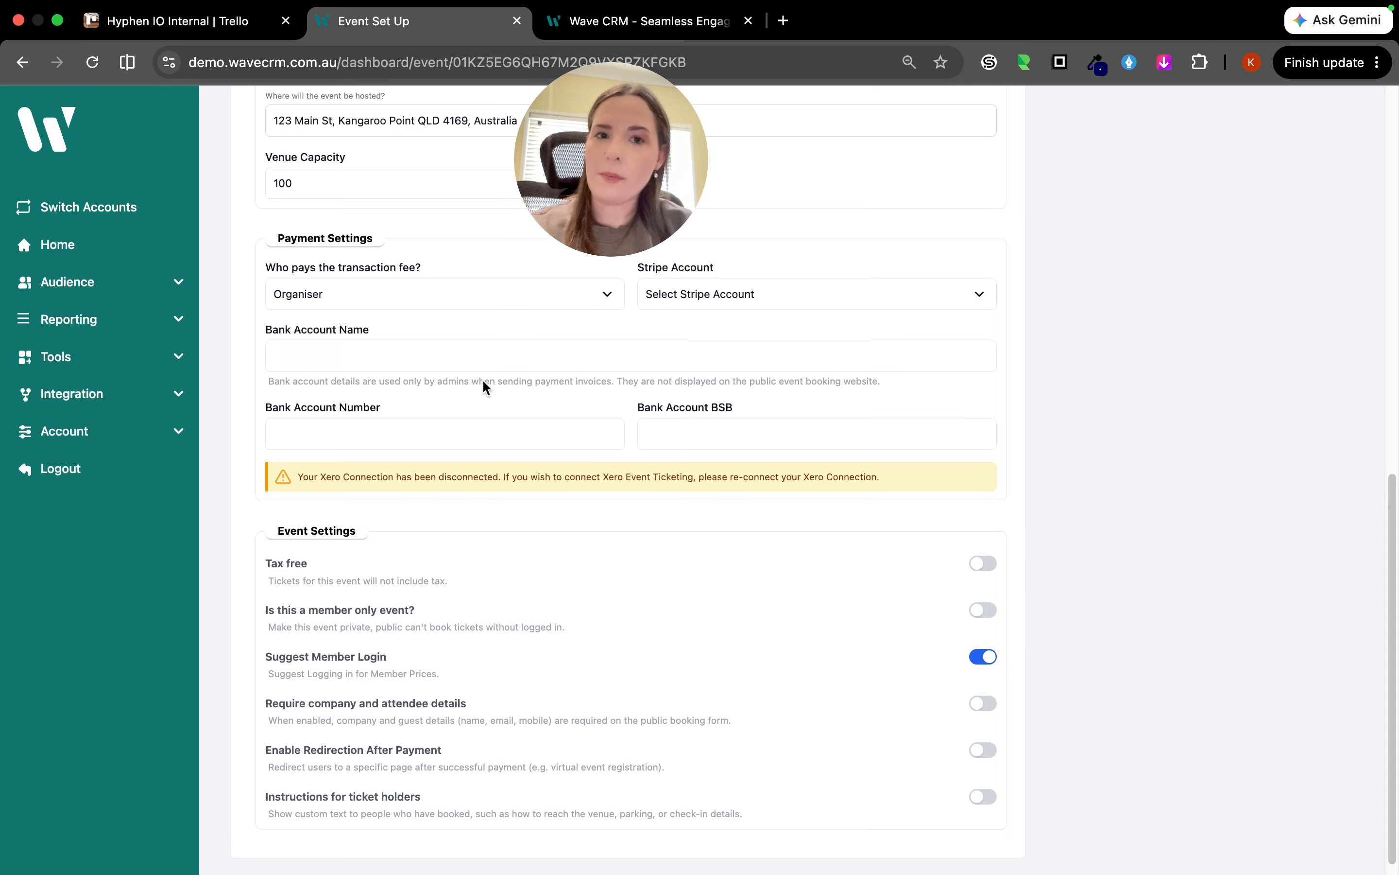
left_click(311, 295)
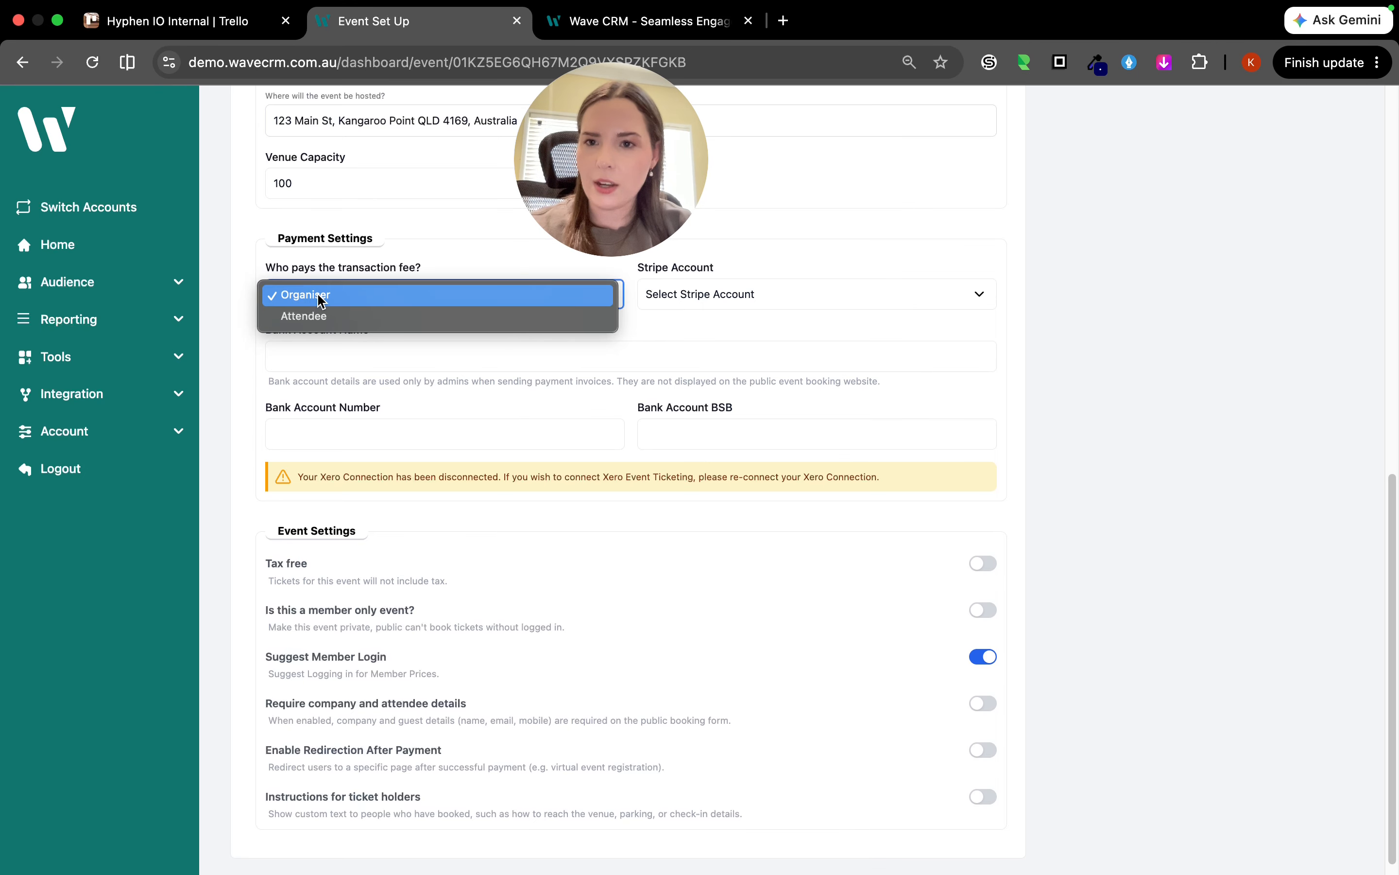
left_click(321, 297)
scroll(445, 322, "up", 3)
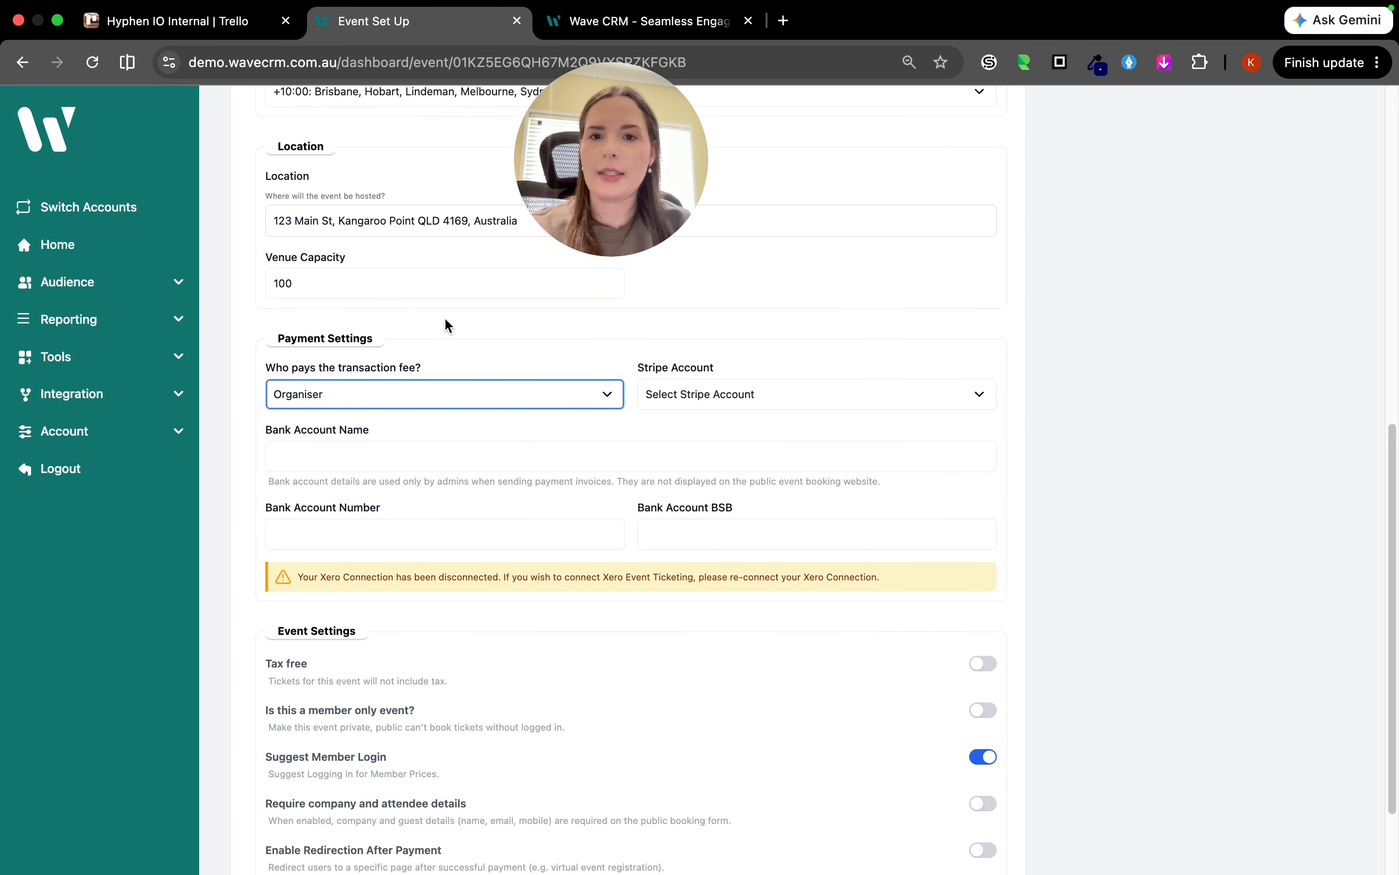
left_click(679, 480)
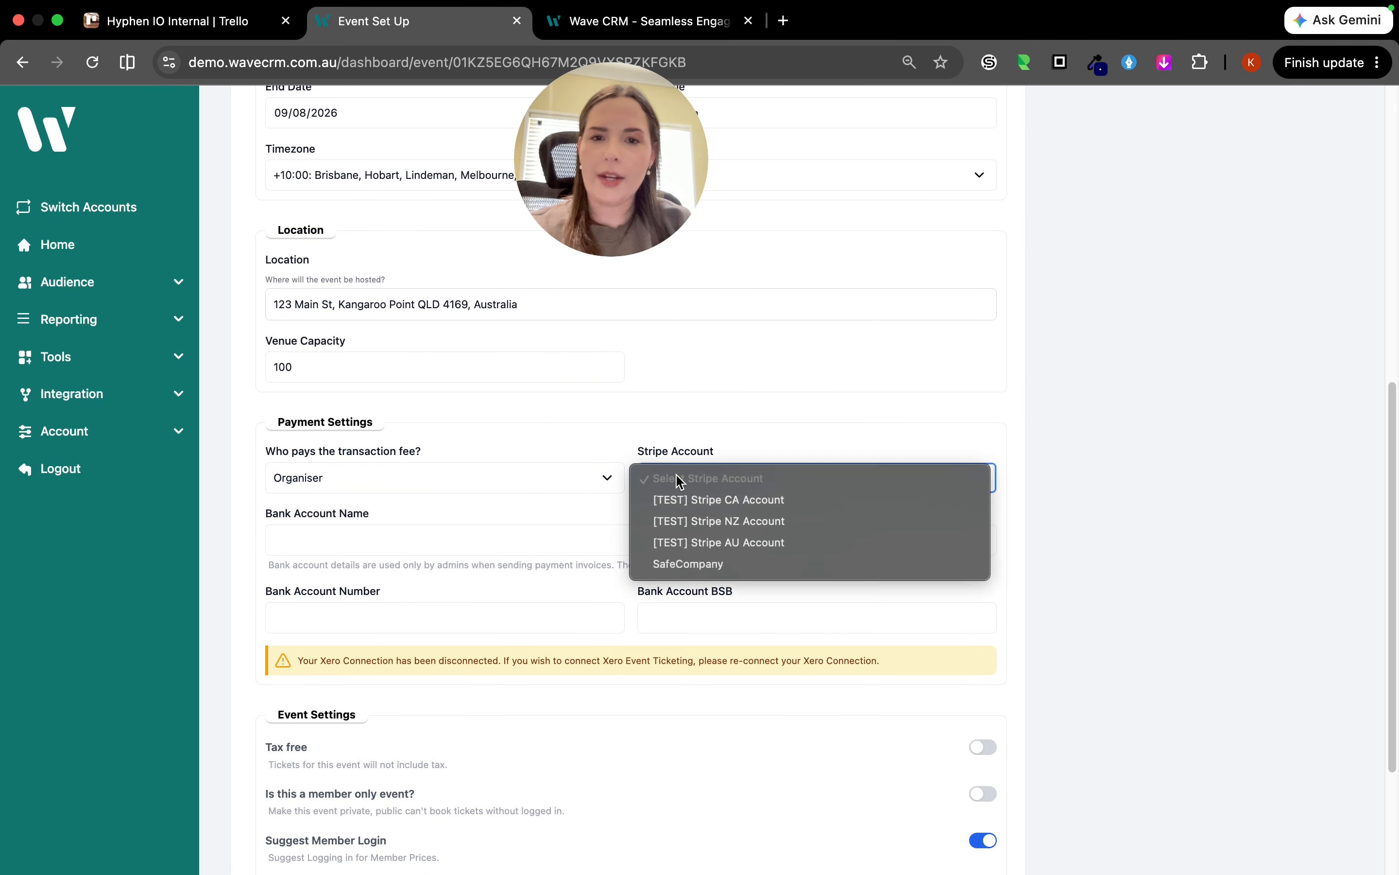
left_click(707, 547)
scroll(553, 443, "down", 3)
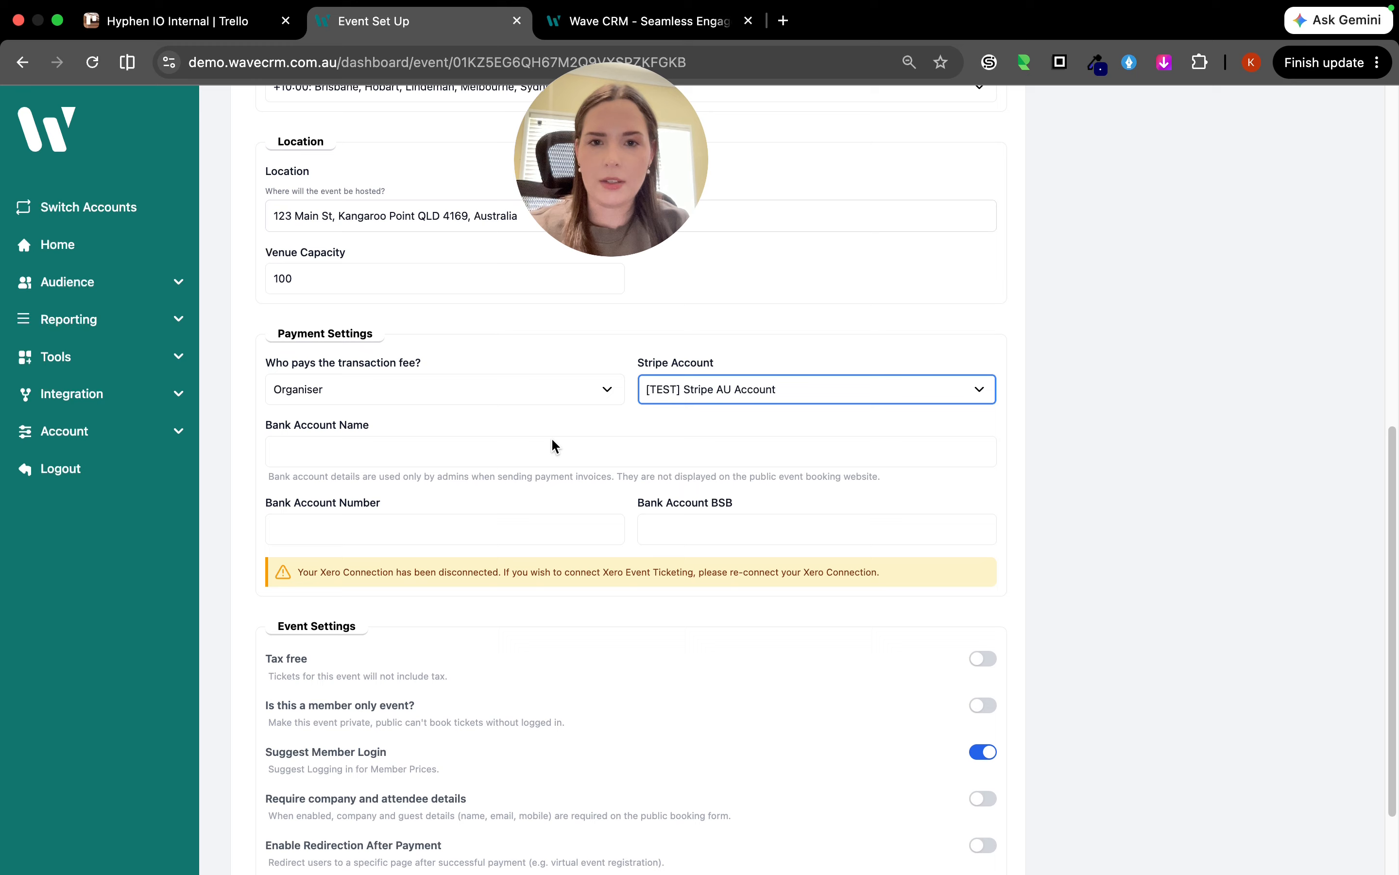
scroll(552, 440, "down", 2)
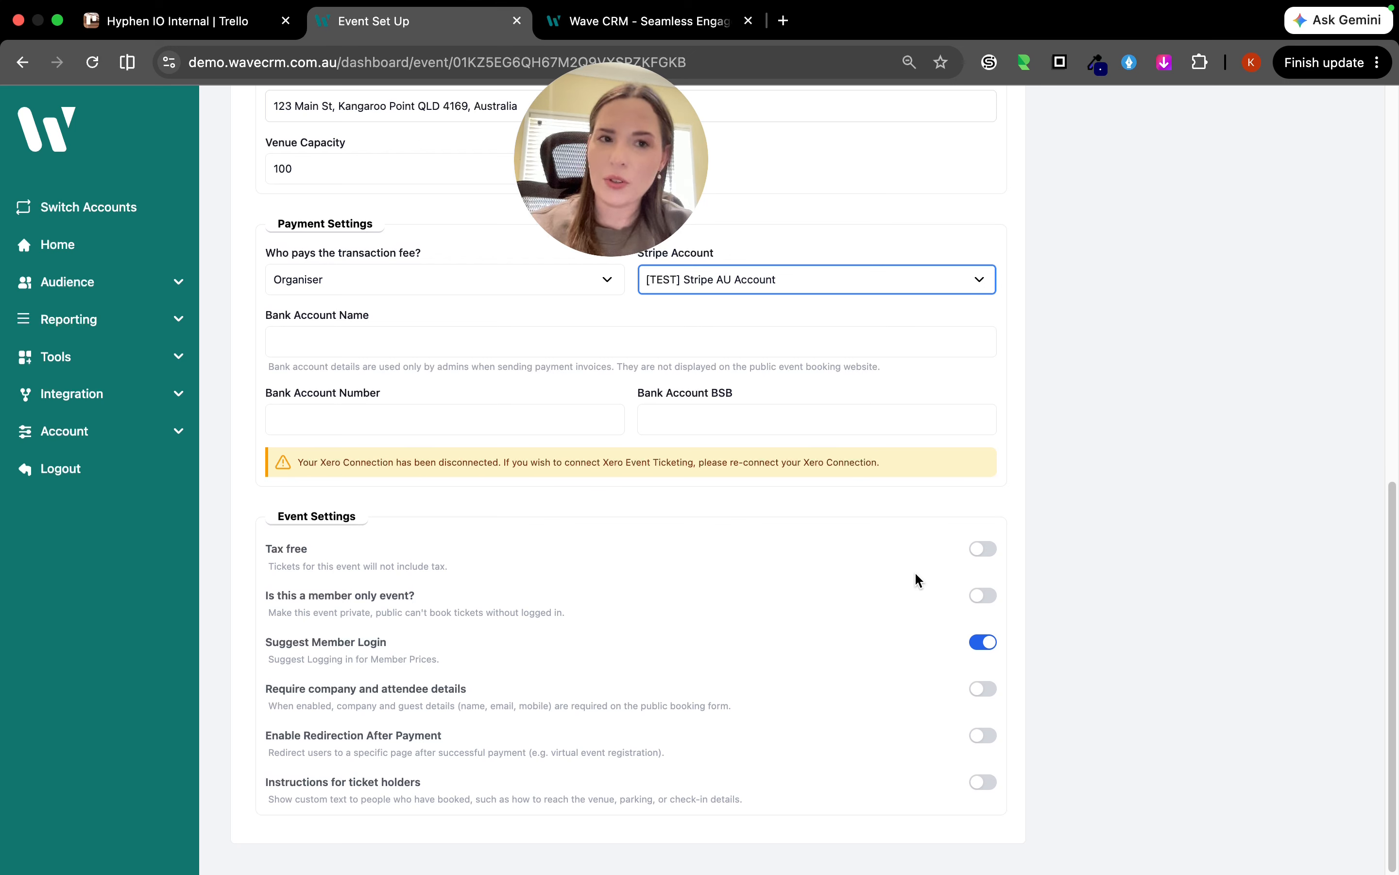
left_click(990, 554)
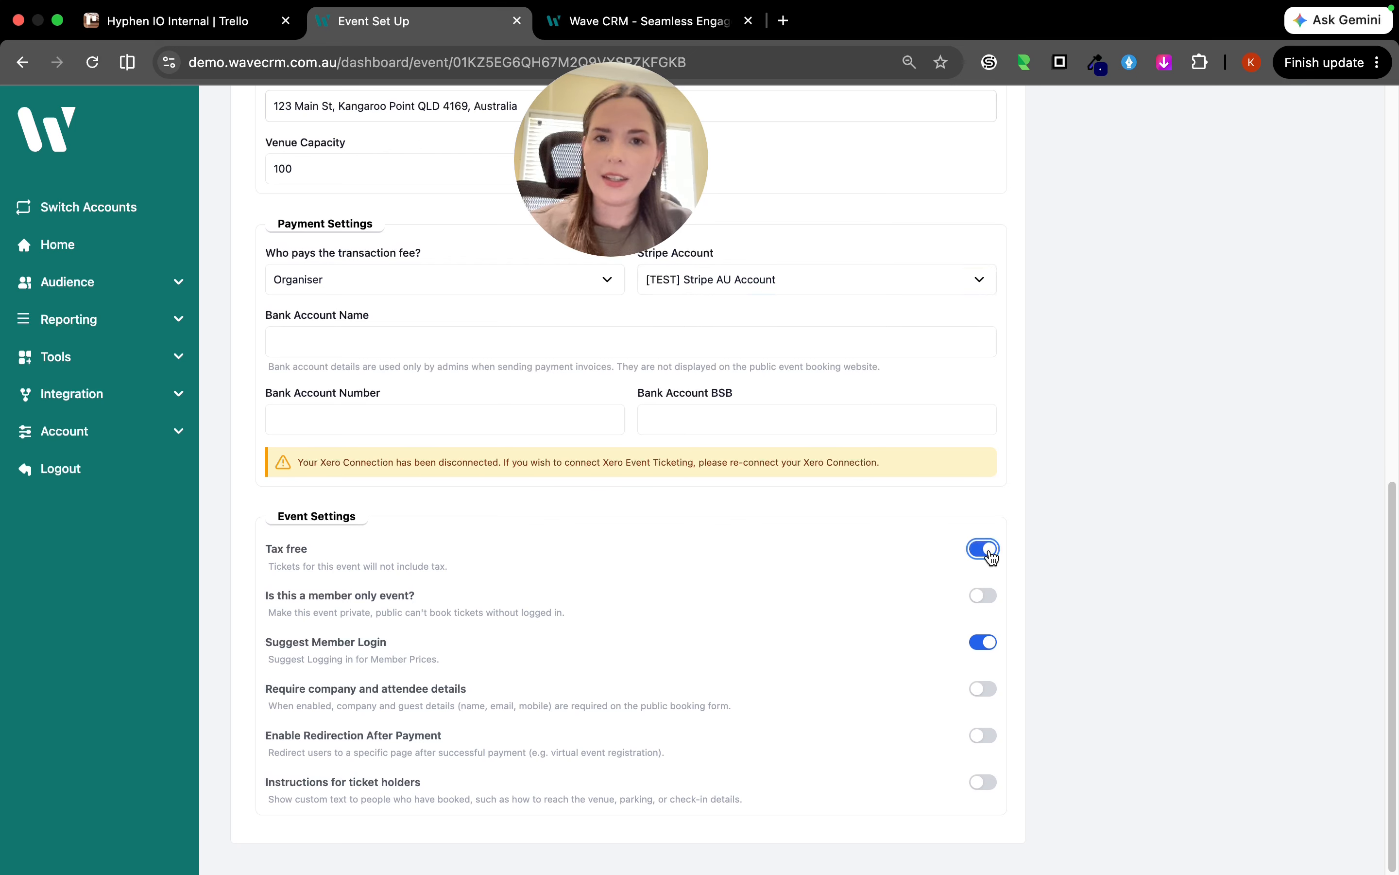
left_click(990, 554)
left_click(990, 554)
left_click(989, 554)
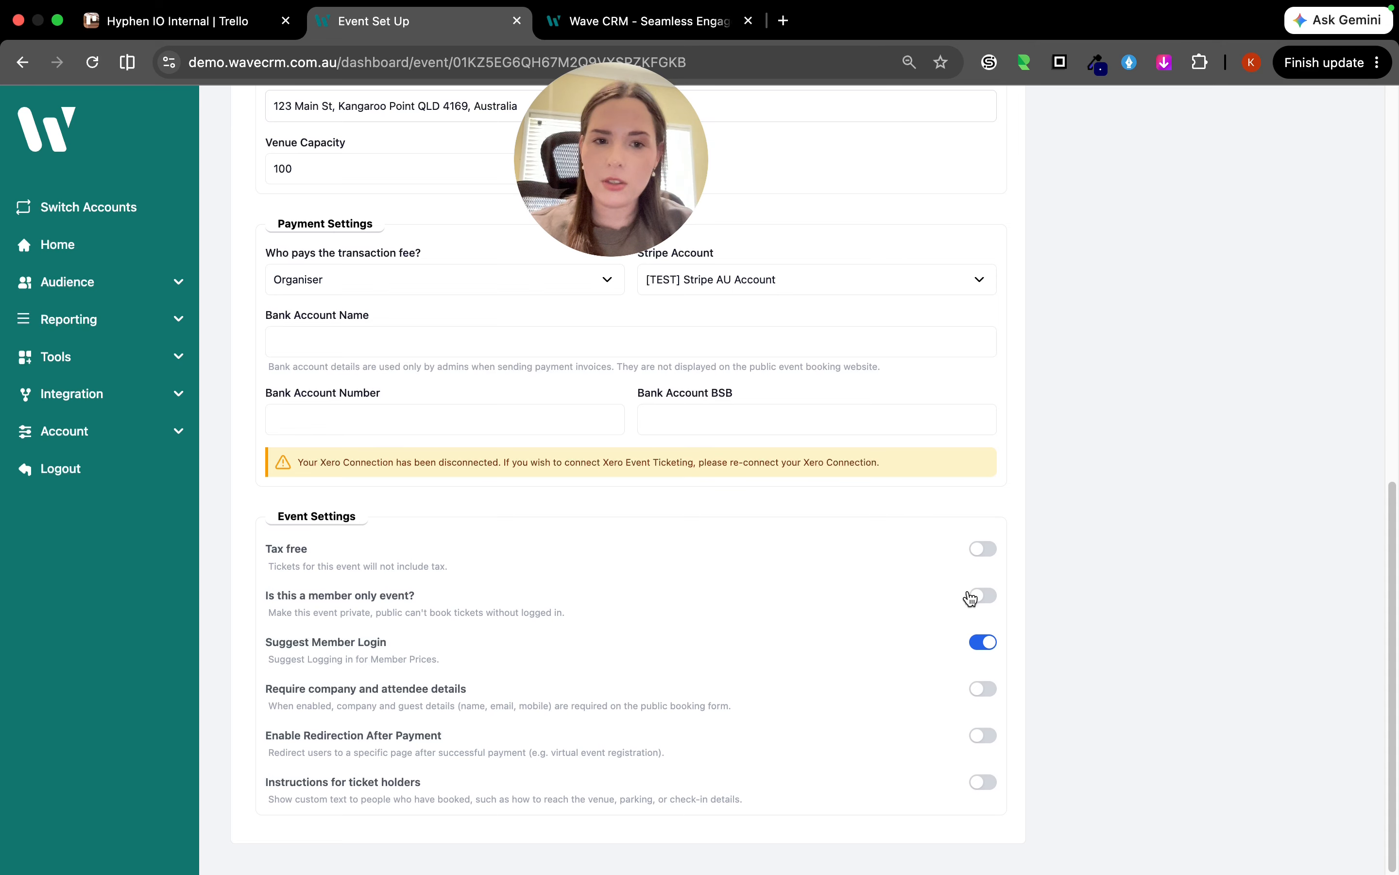
Make the event member only, require company and attendee details, and enable redirection after payment.
left_click(983, 596)
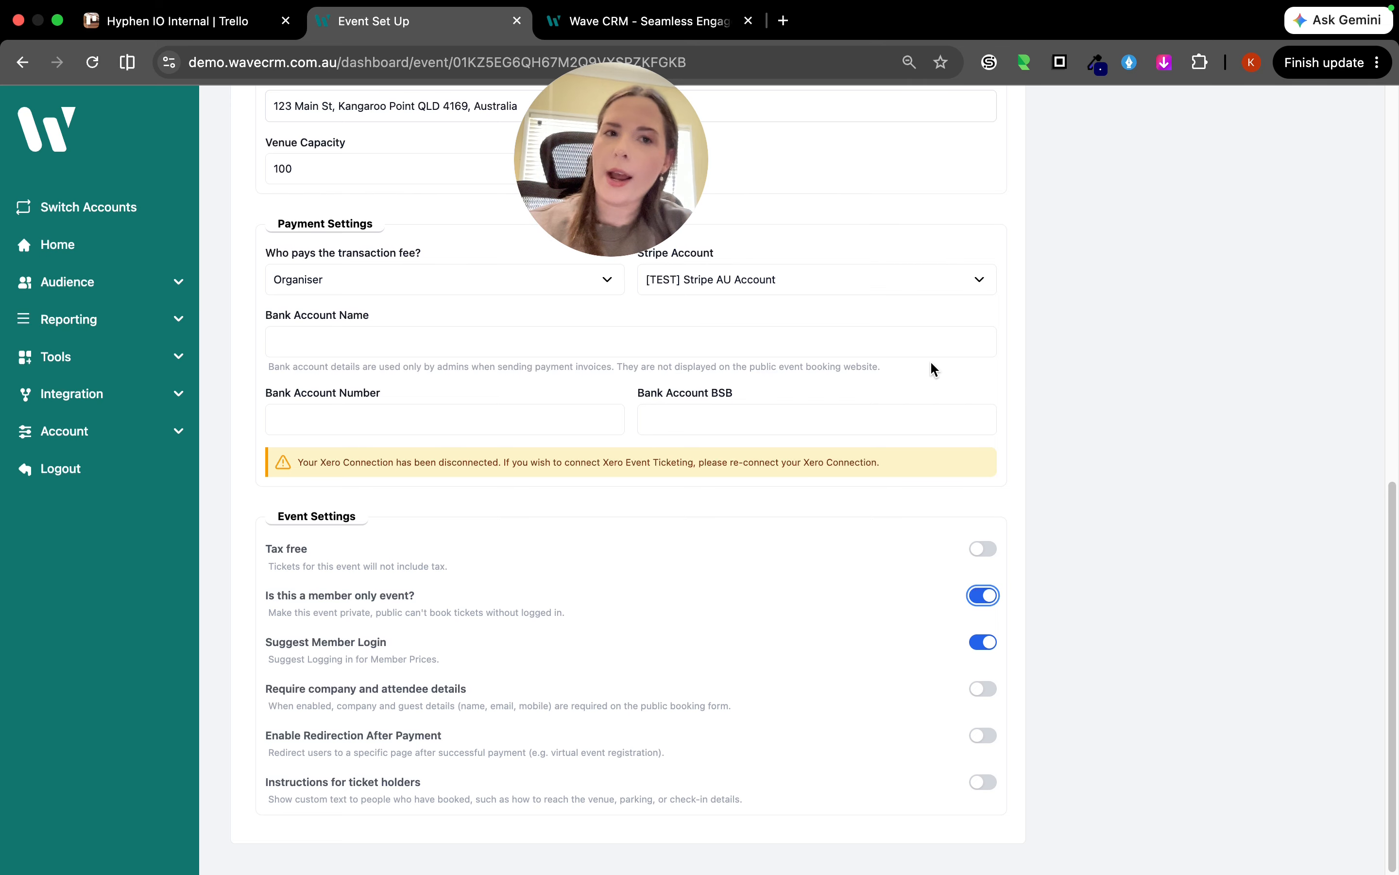
left_click(989, 692)
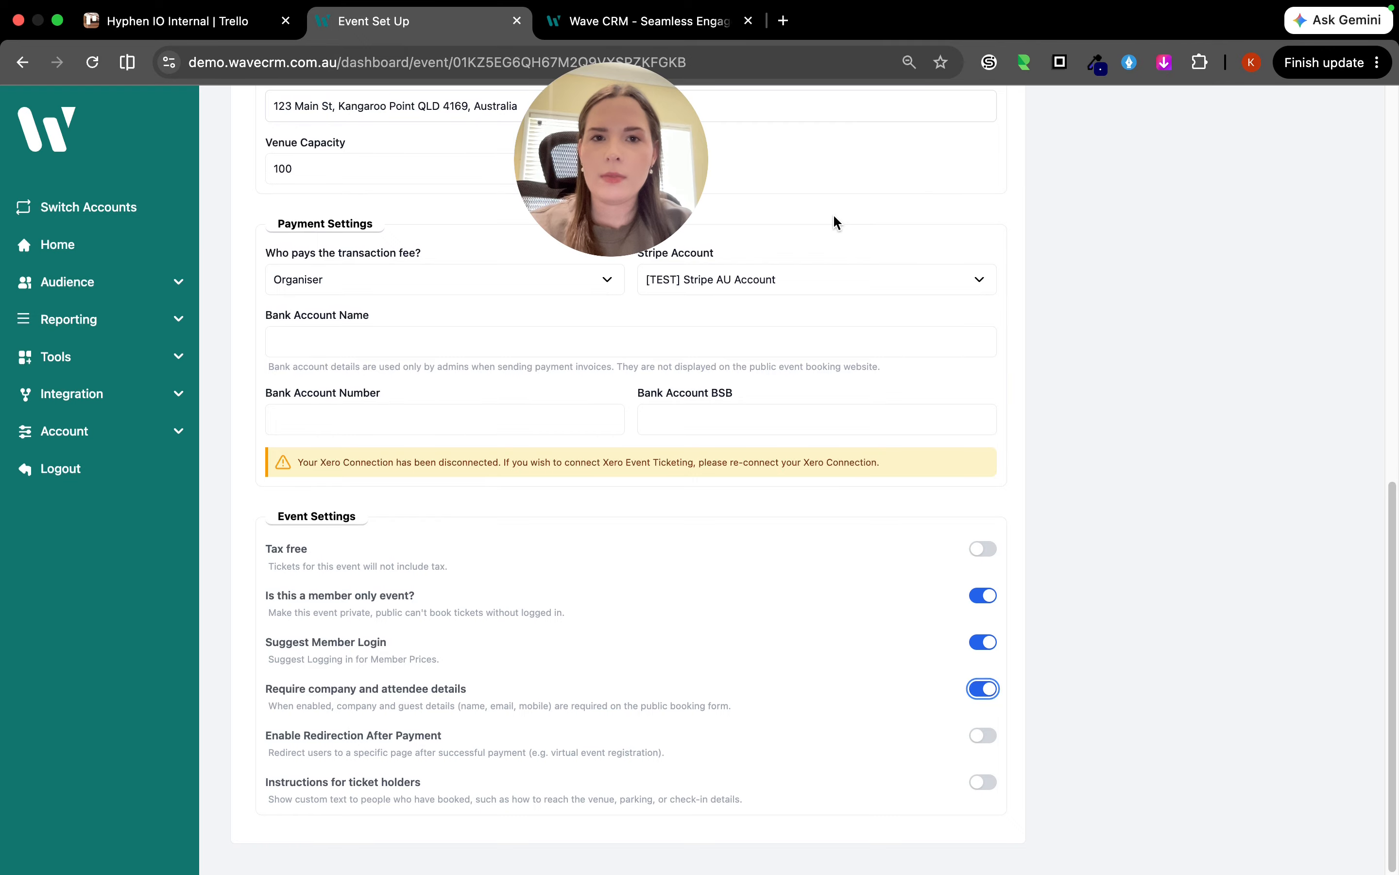
left_click(987, 743)
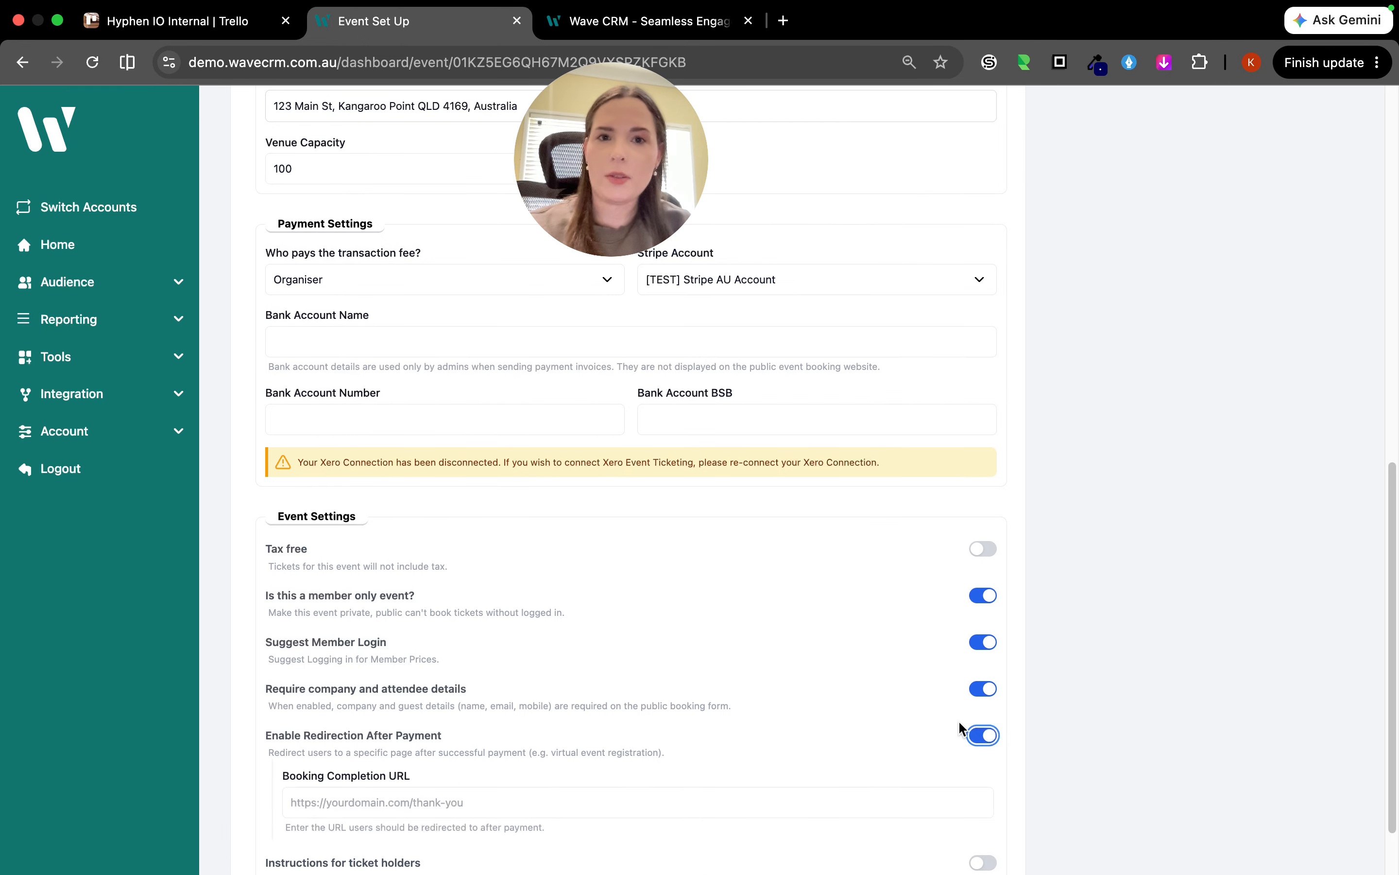
scroll(957, 726, "down", 2)
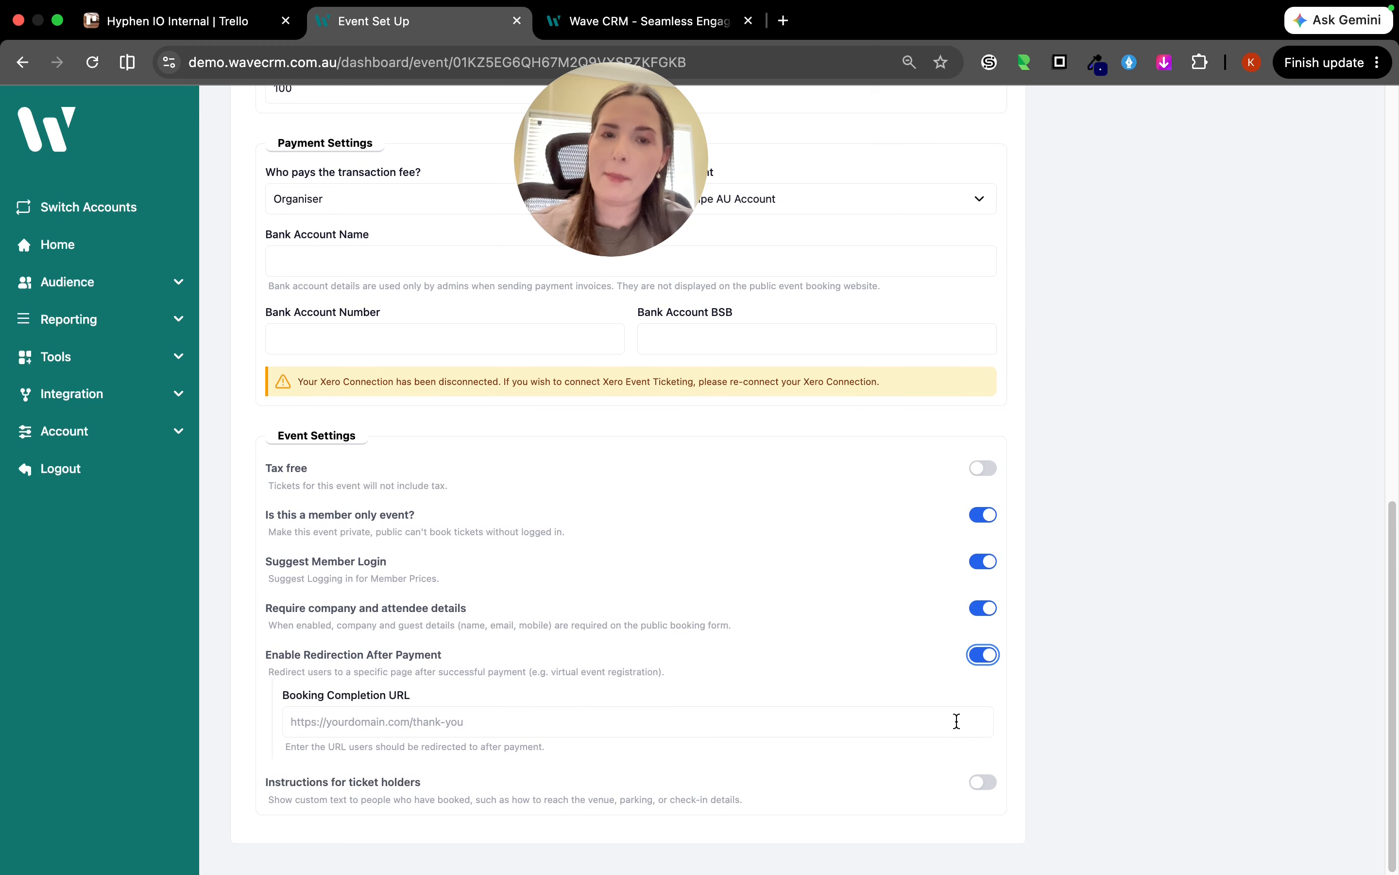
left_click(664, 23)
double_click(380, 68)
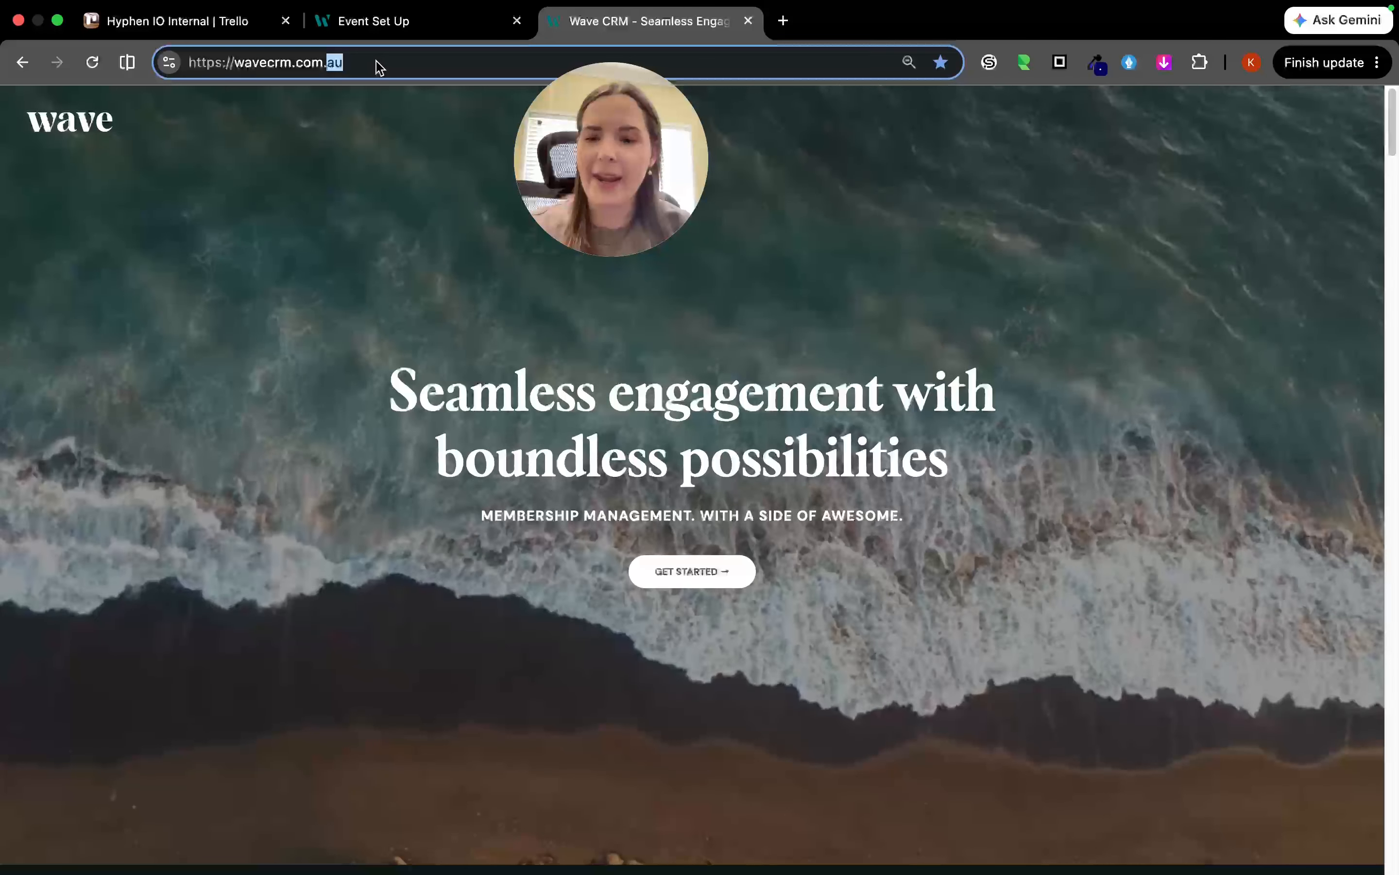
triple_click(380, 68)
key("super+c")
left_click(388, 27)
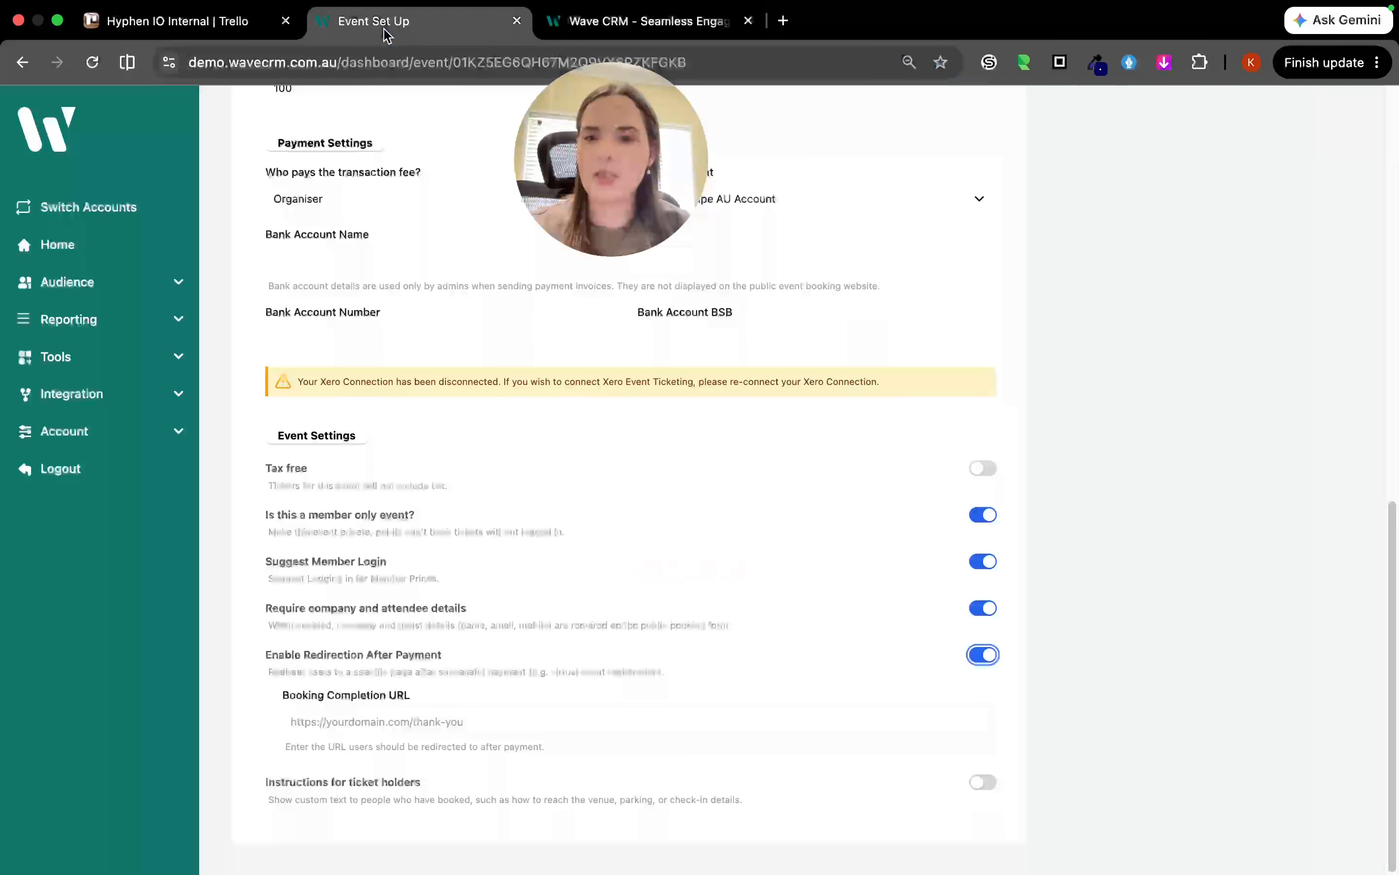
left_click(448, 722)
key("super+v")
left_click(1088, 695)
scroll(636, 691, "down", 1)
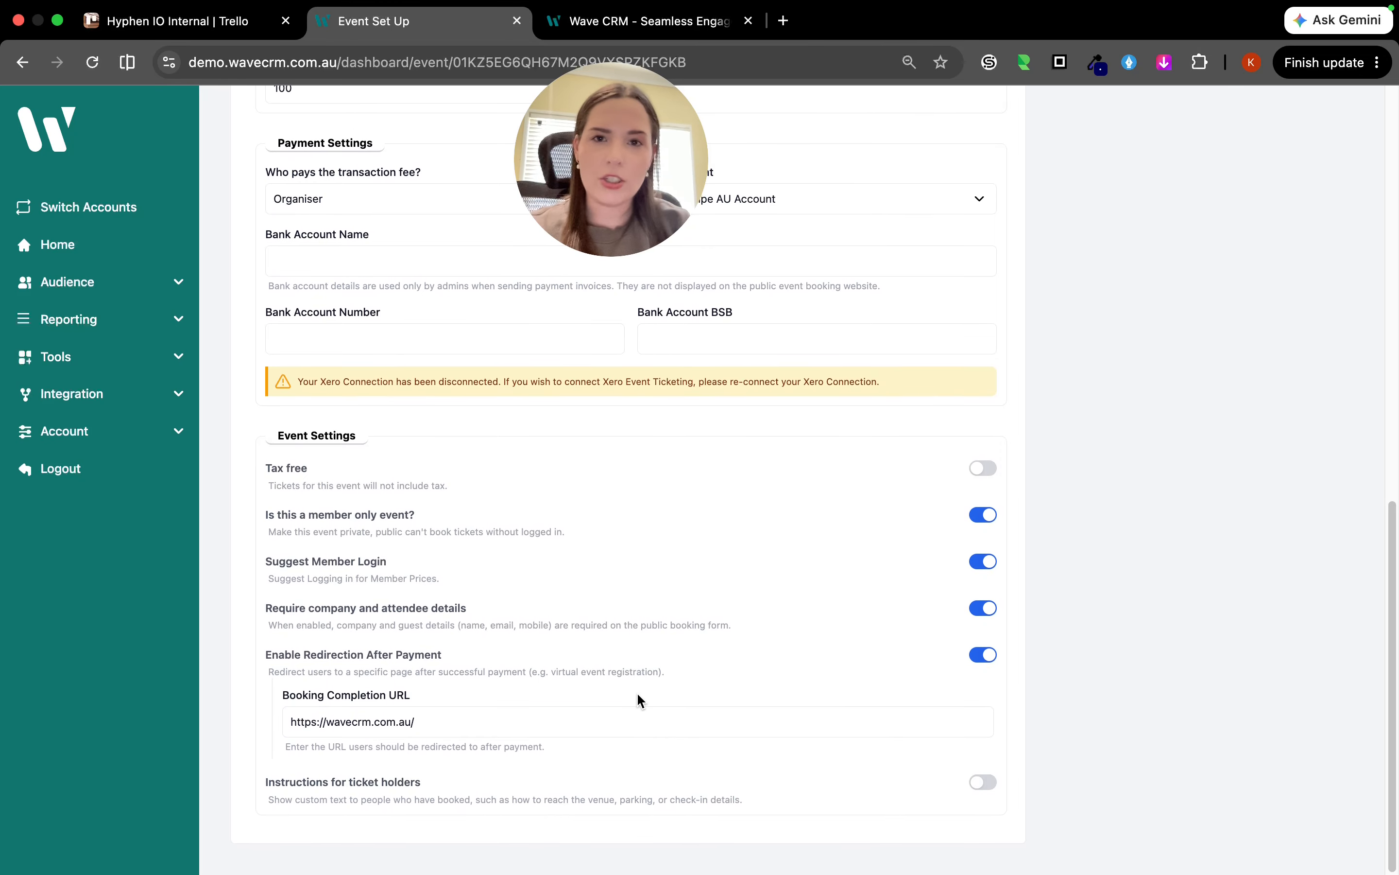
left_click(607, 21)
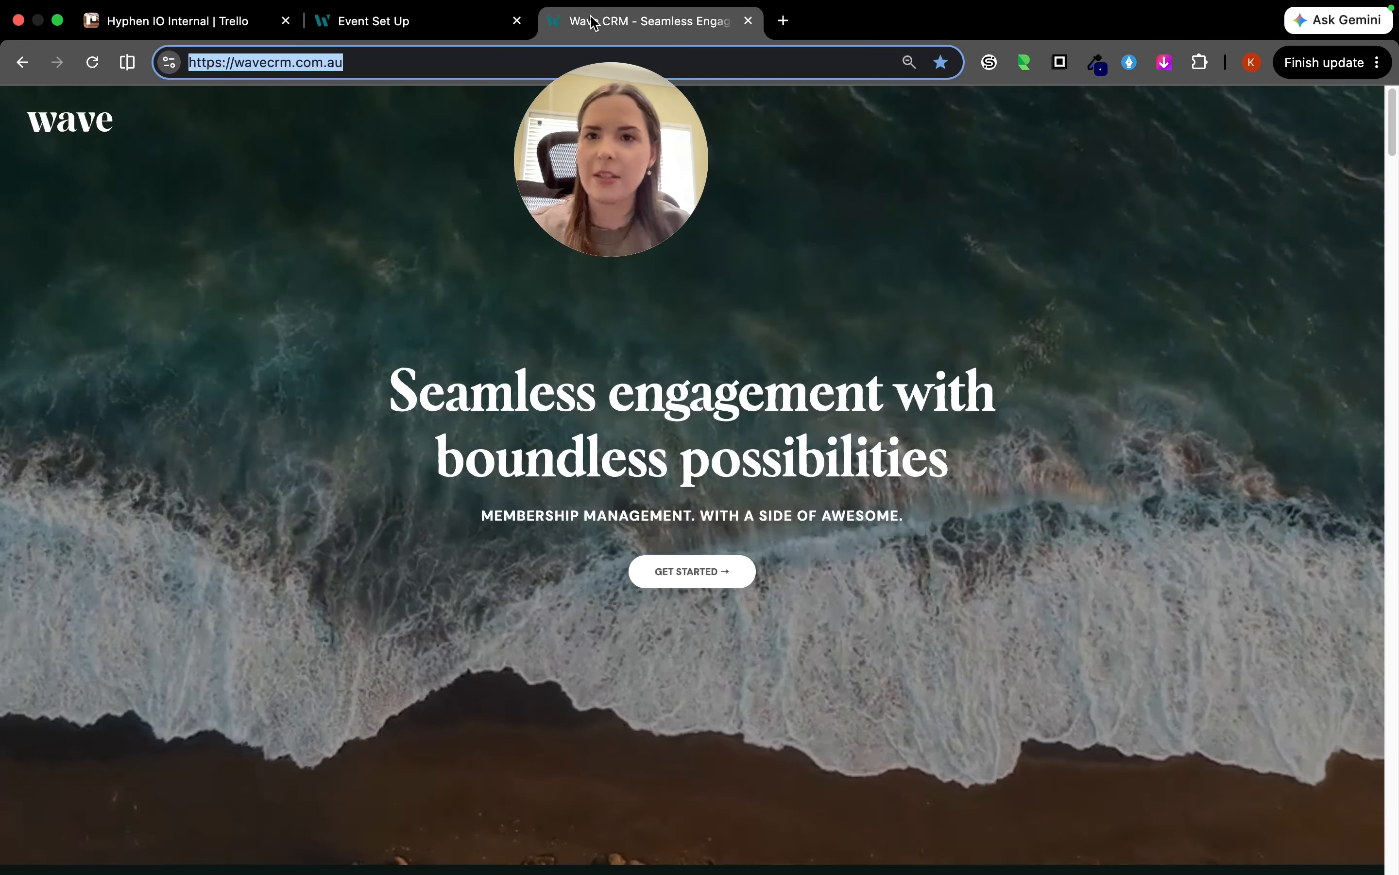
left_click(426, 24)
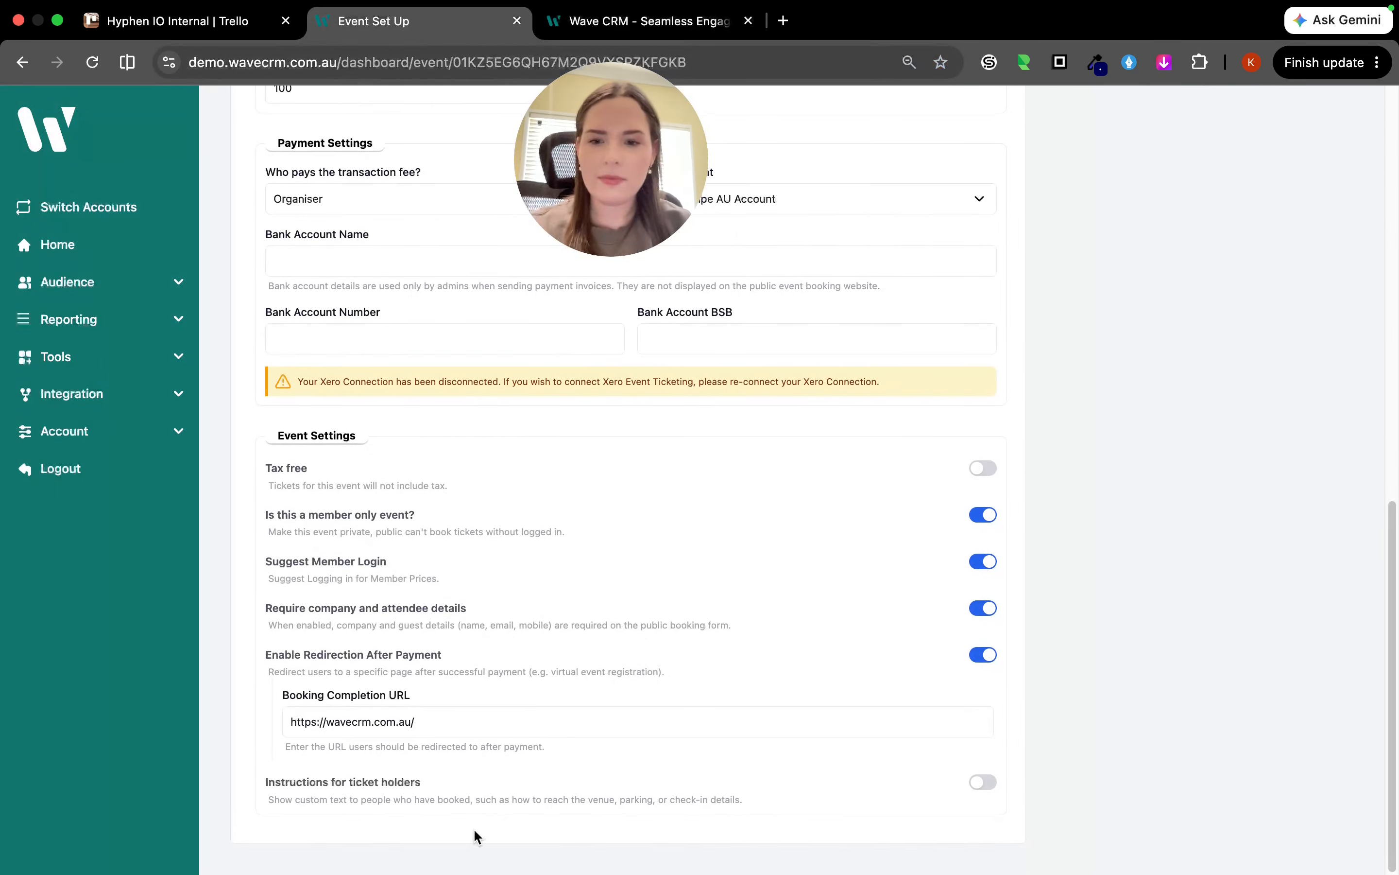
Enable instructions for ticket holders with the text "Parking is on Main St", and save the page to continue to the event media.
left_click(986, 783)
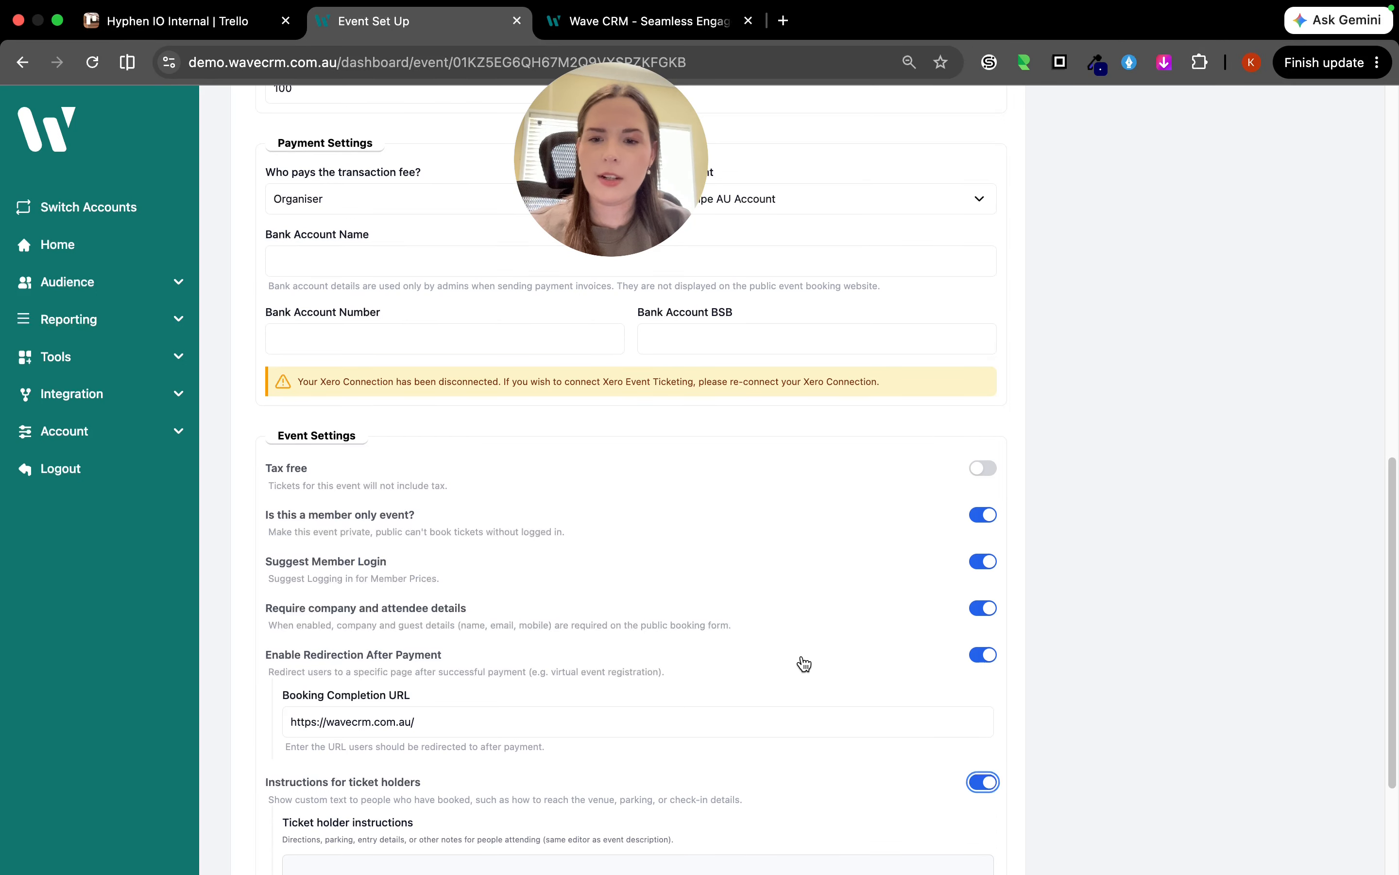
scroll(803, 663, "down", 3)
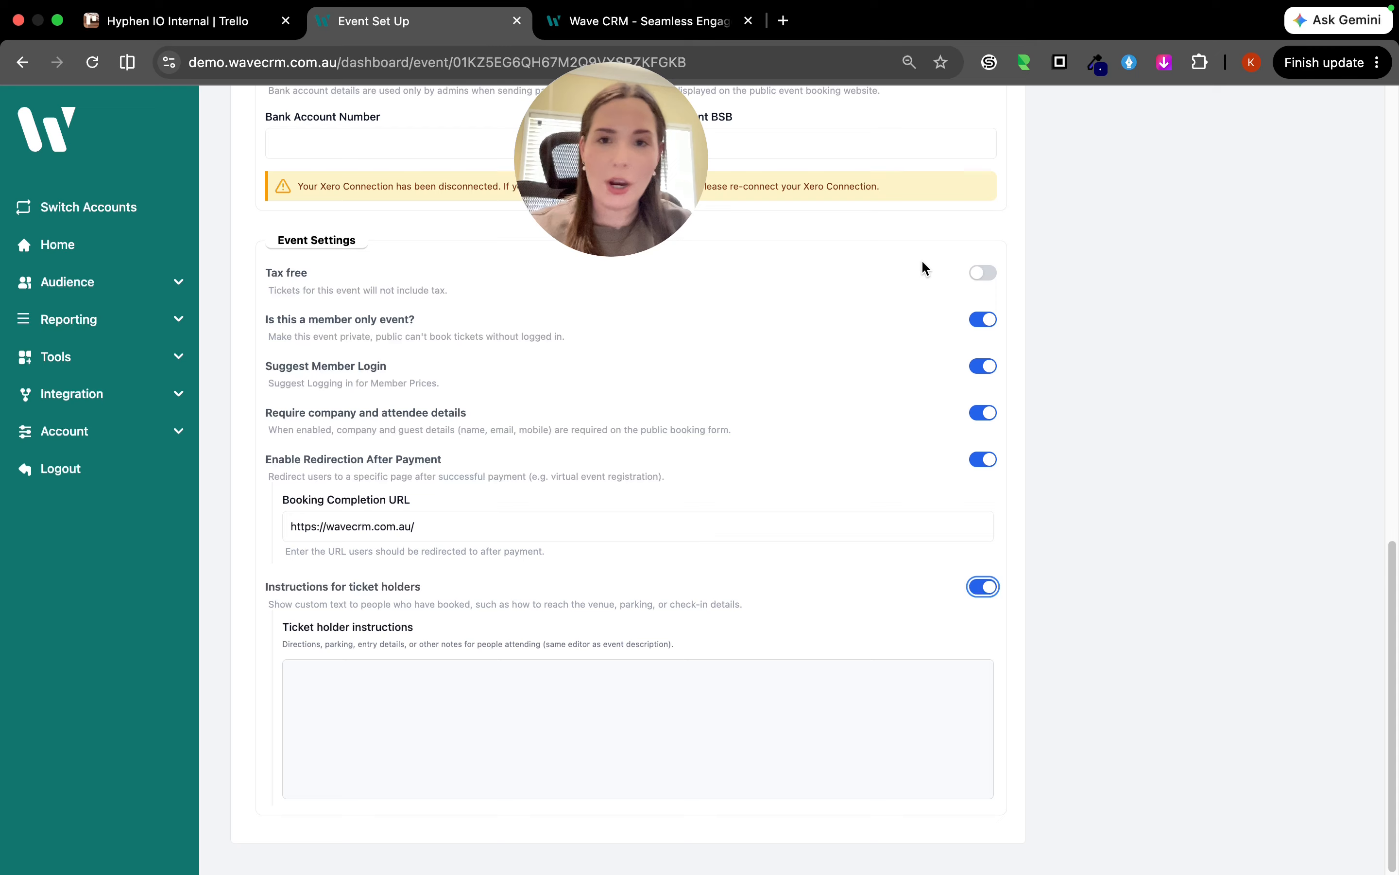
left_click(443, 668)
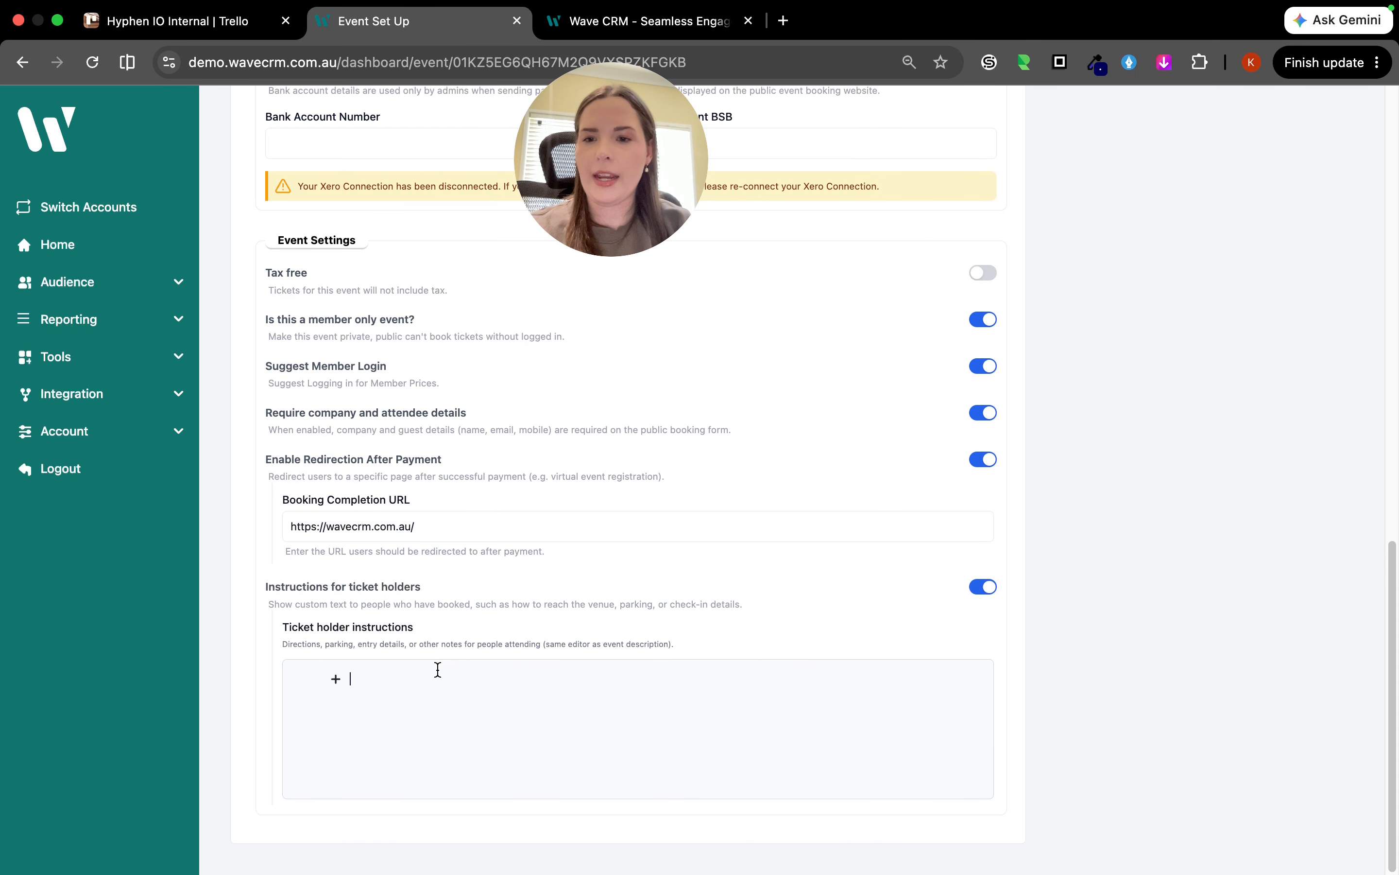
type("T")
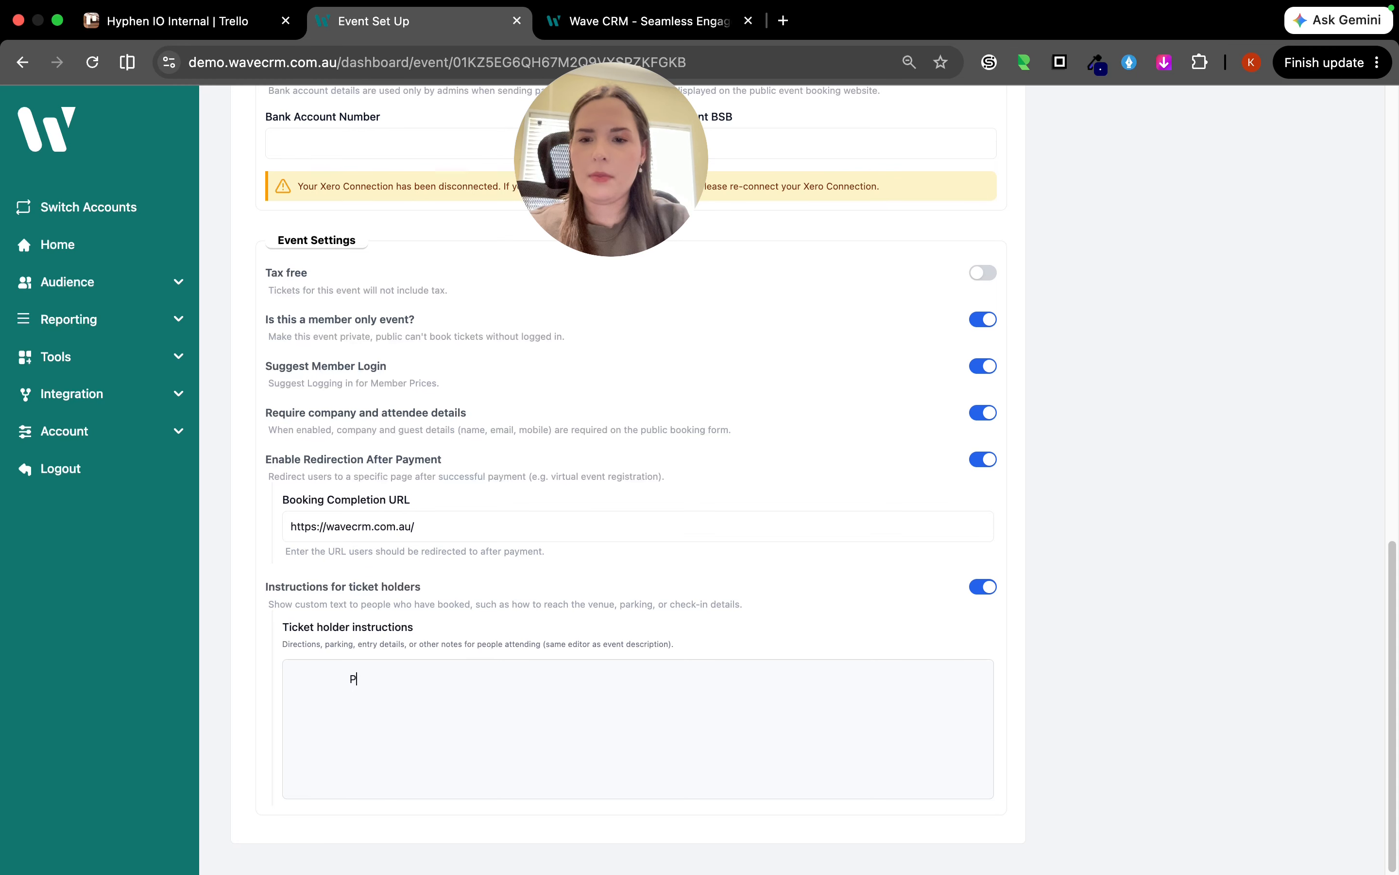
type("arking is on Main S")
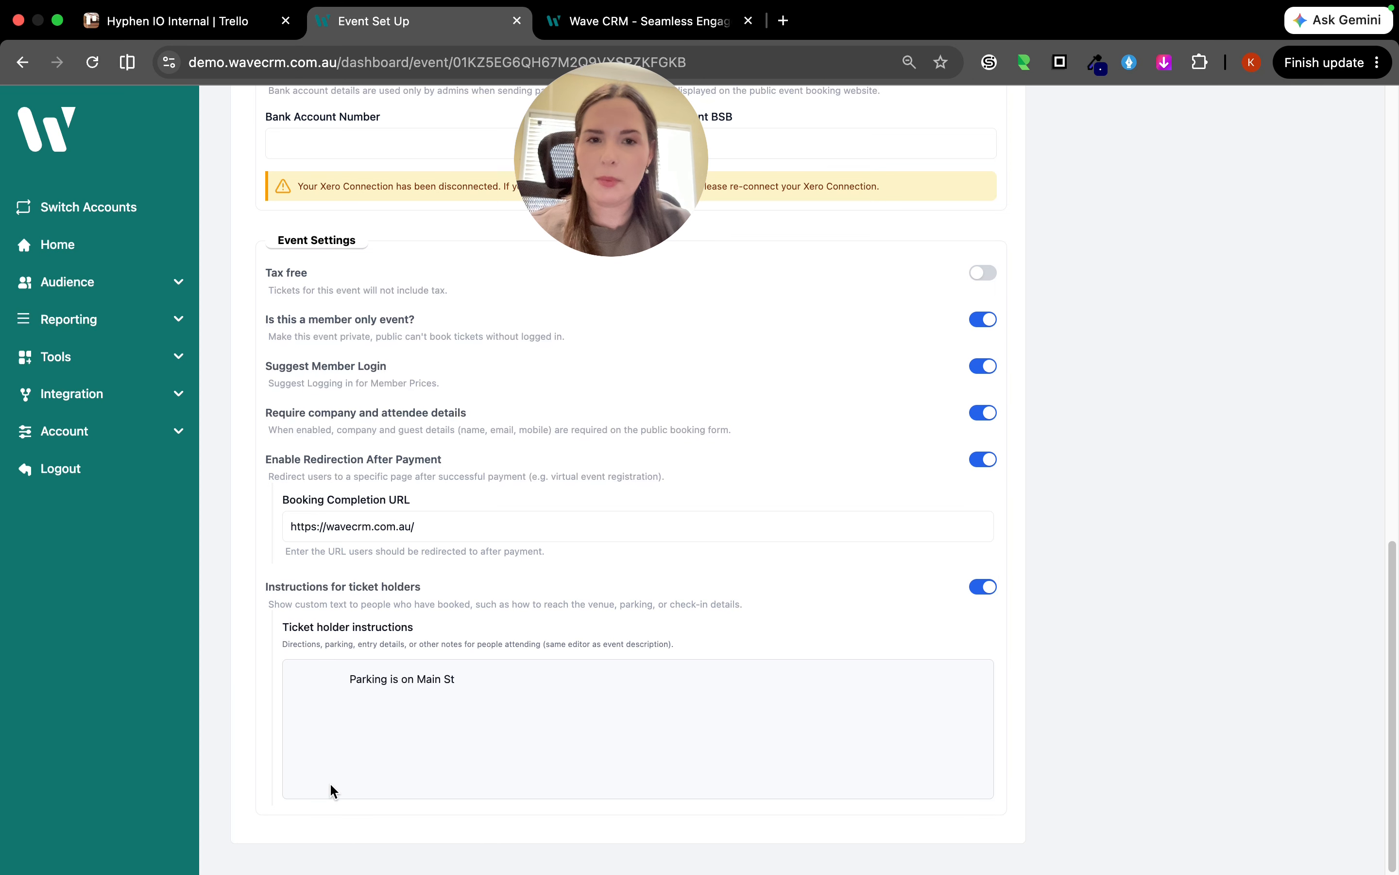
type("t")
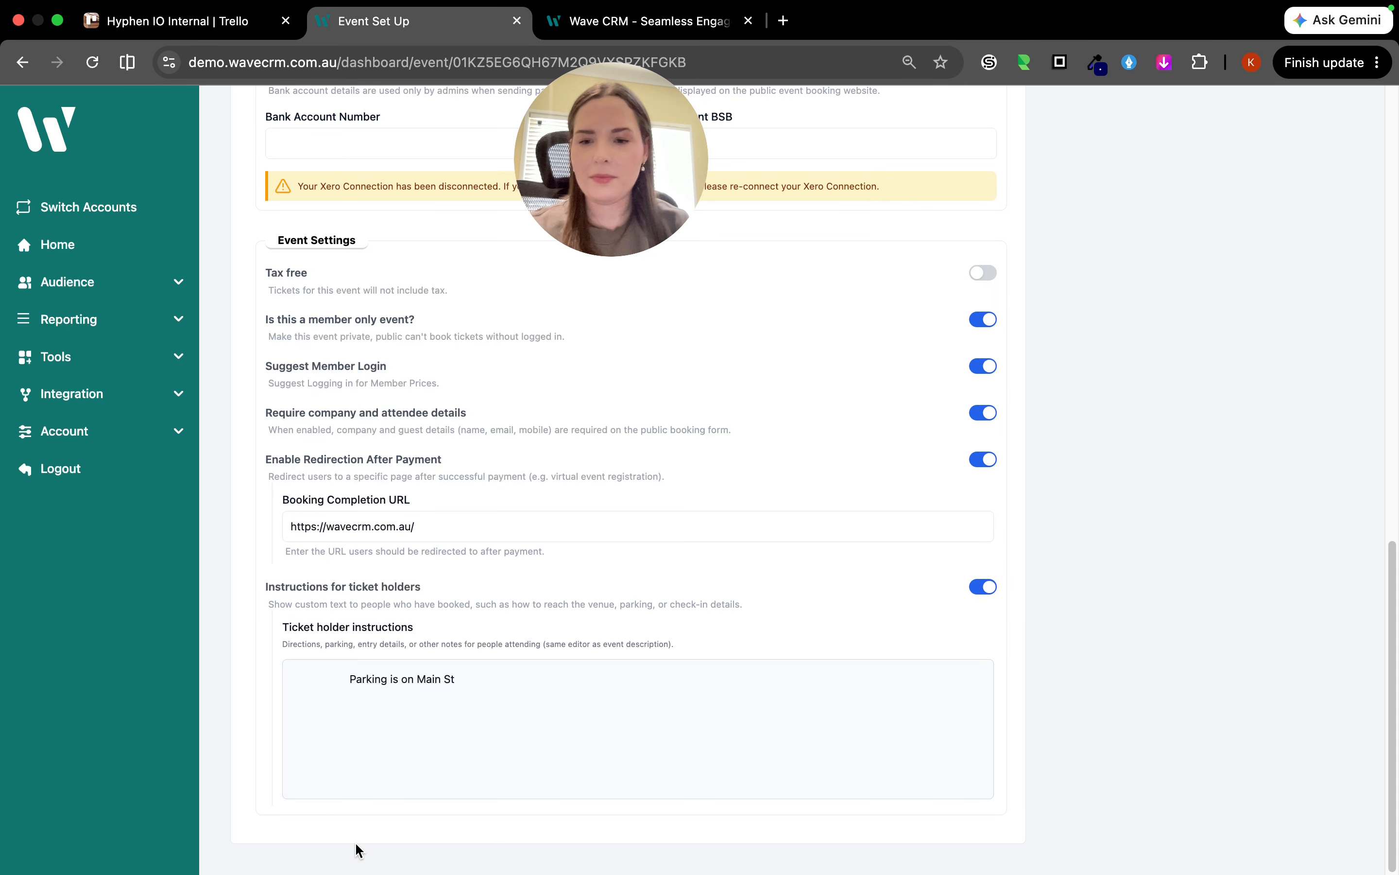
scroll(1242, 640, "up", 15)
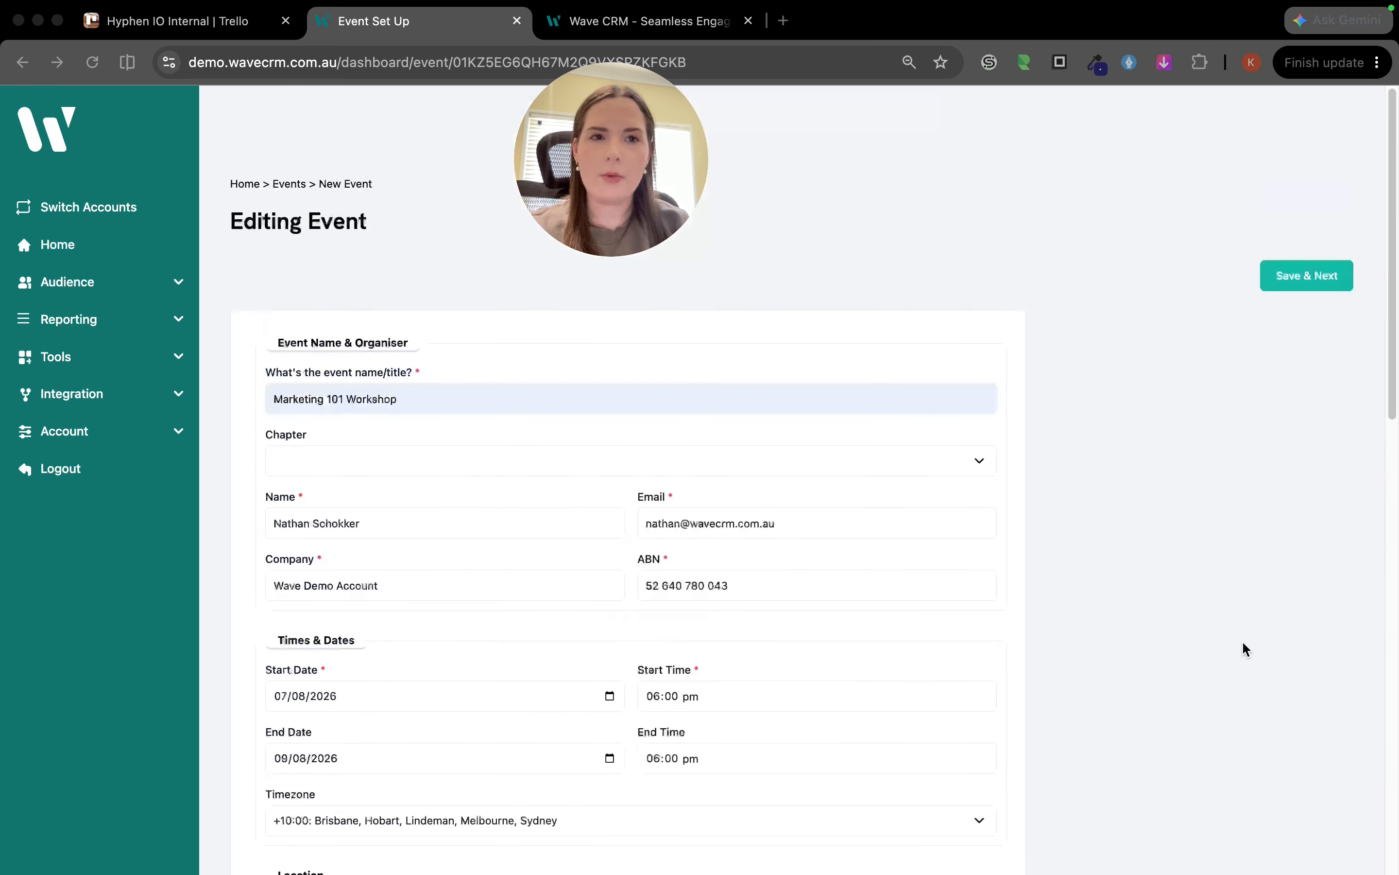
left_click(1309, 215)
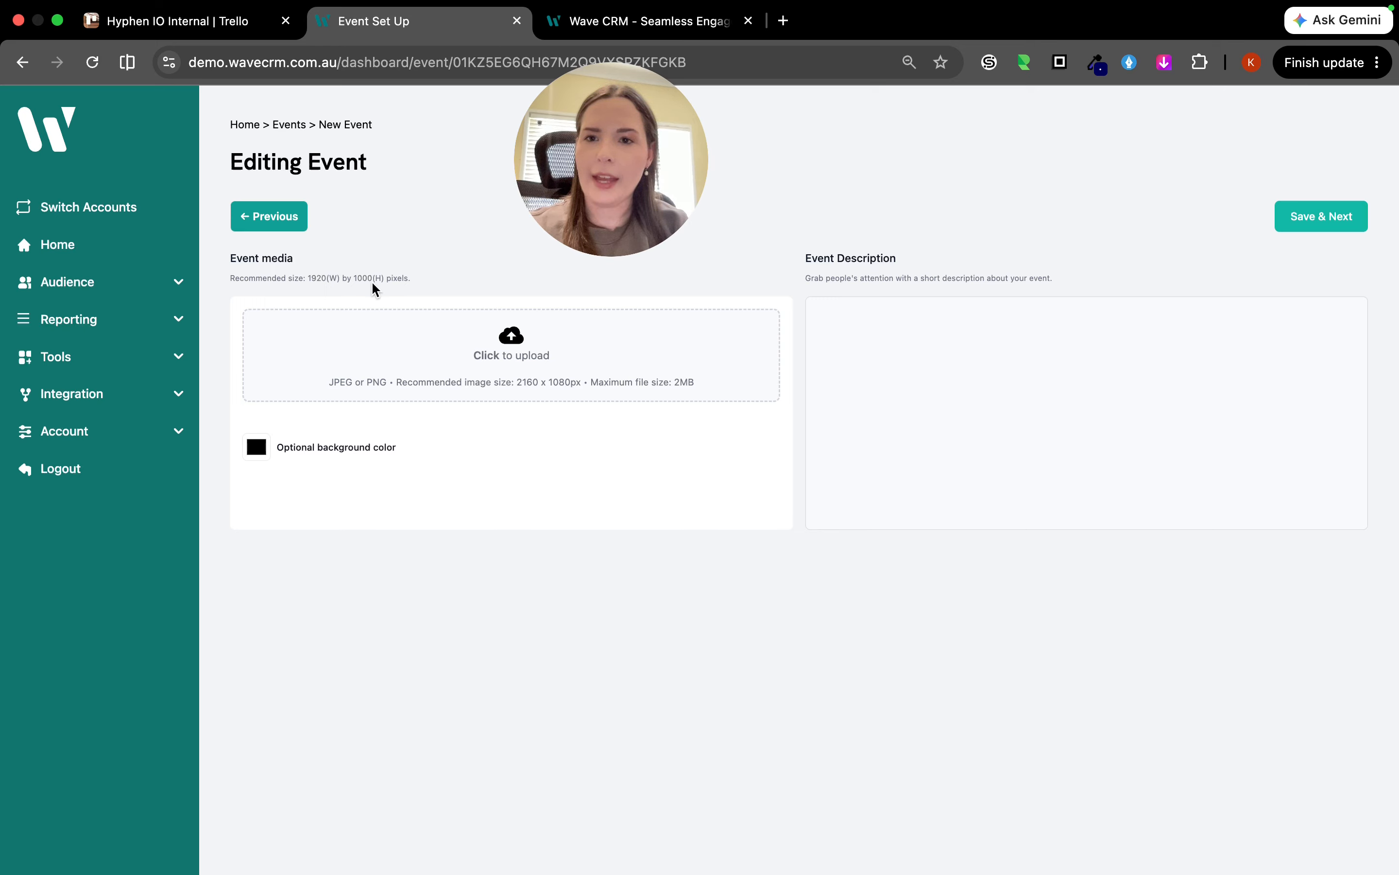
Upload Banner_Wave.png from the Downloads folder as the event media, keeping the default crop.
left_click(526, 355)
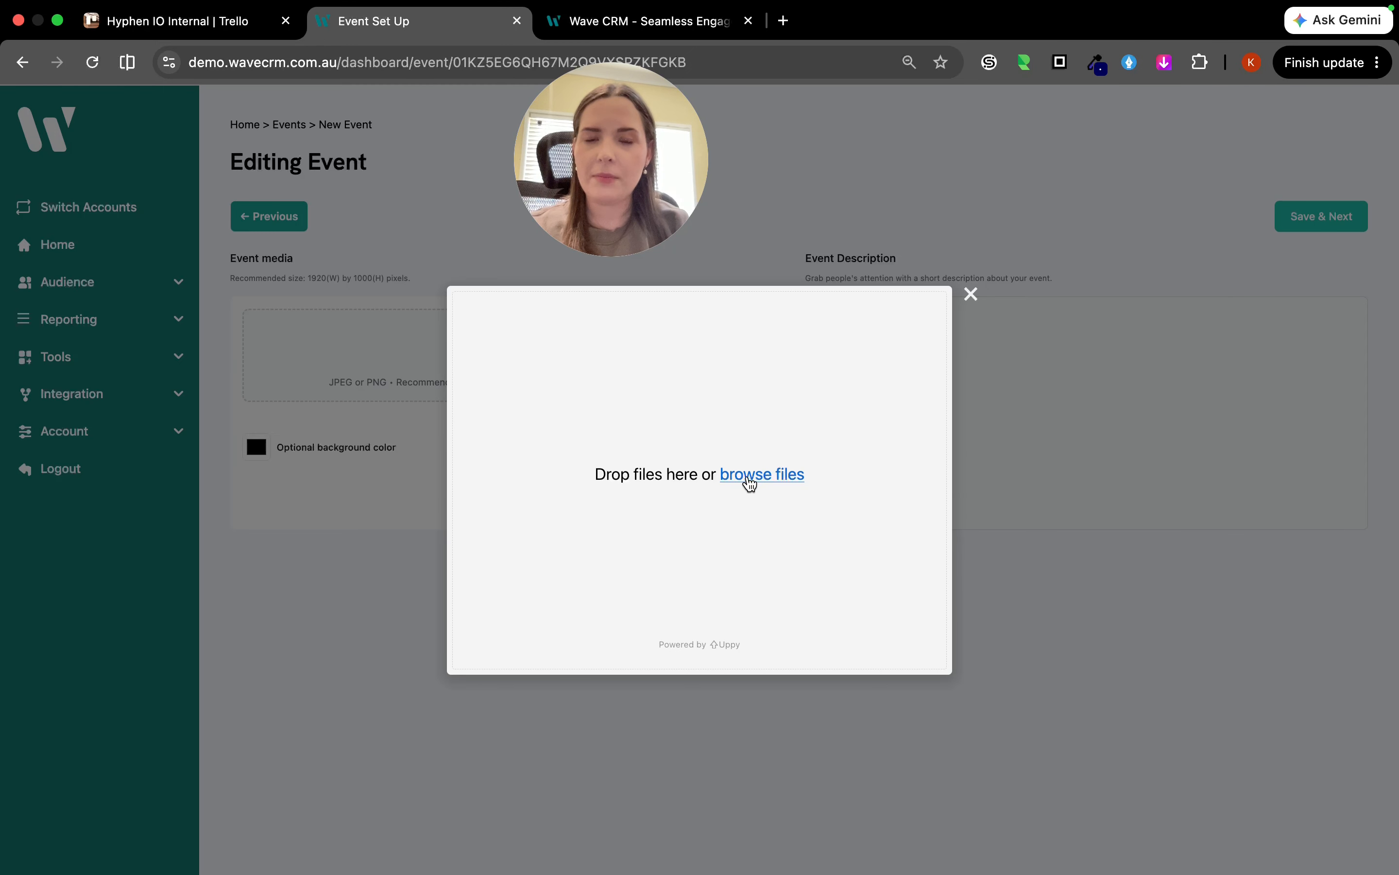
left_click(751, 479)
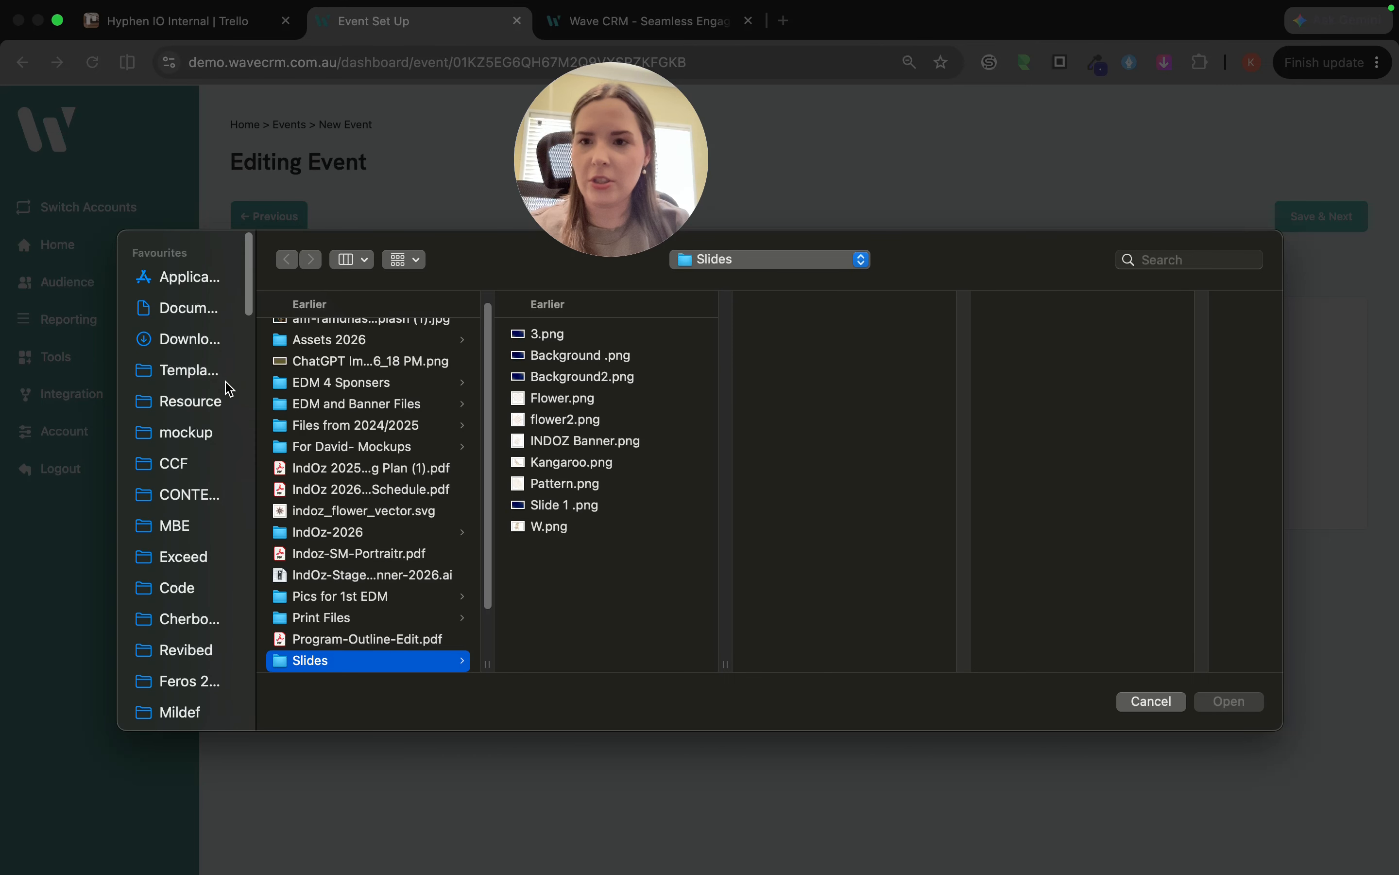
left_click(205, 346)
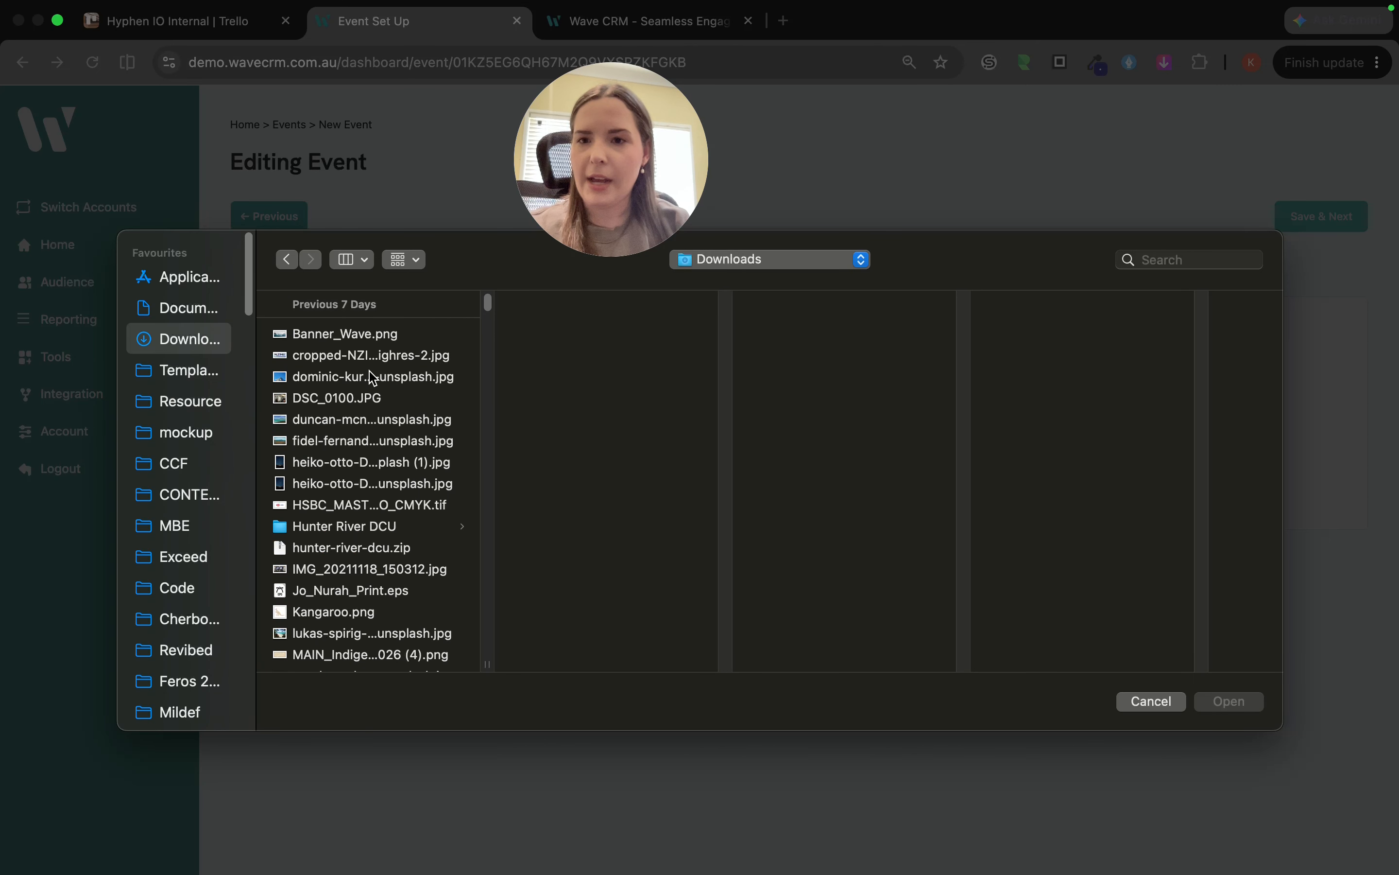
left_click(353, 334)
left_click(1231, 701)
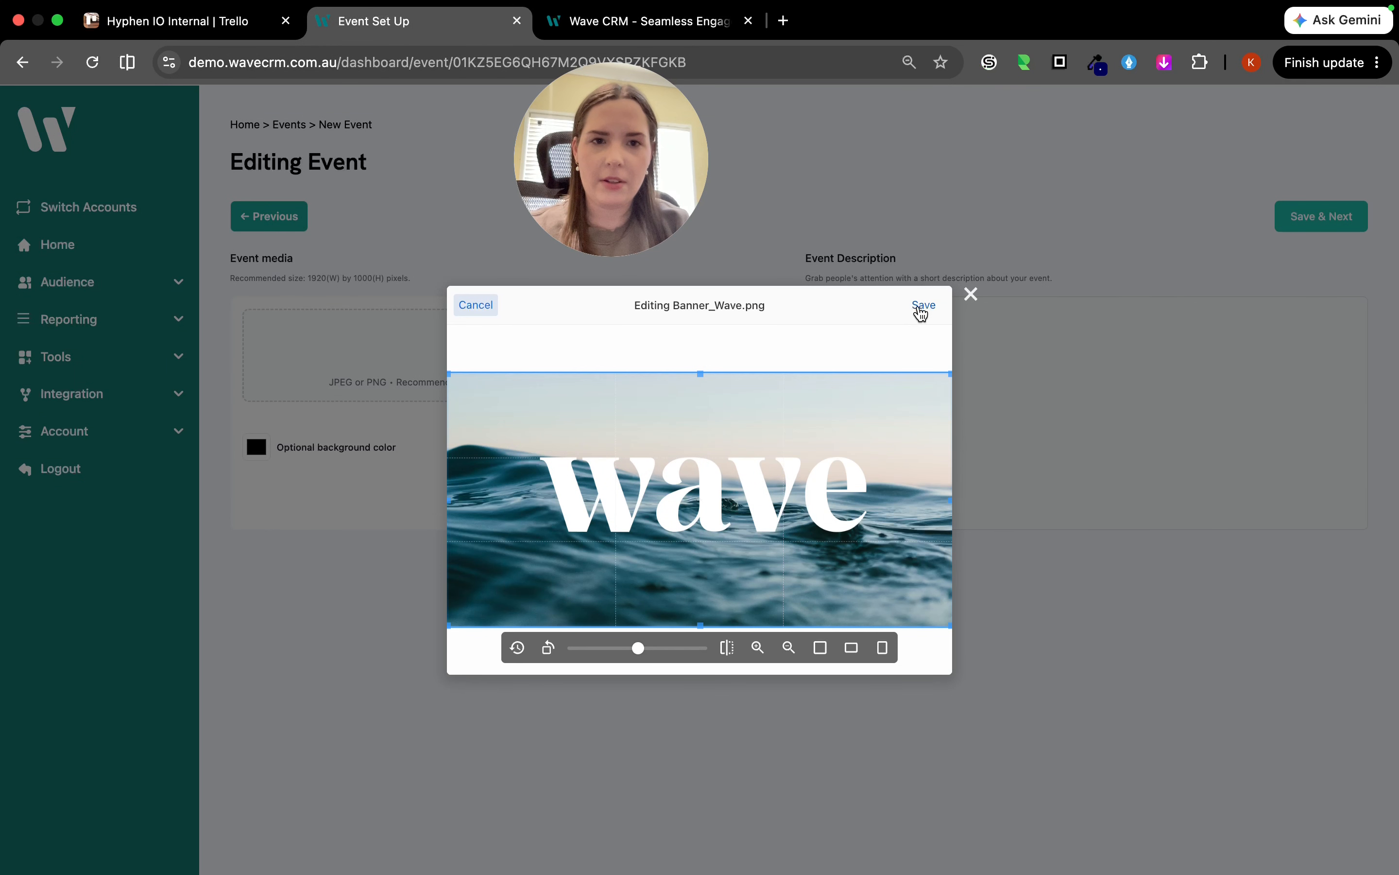
left_click(923, 306)
left_click(527, 647)
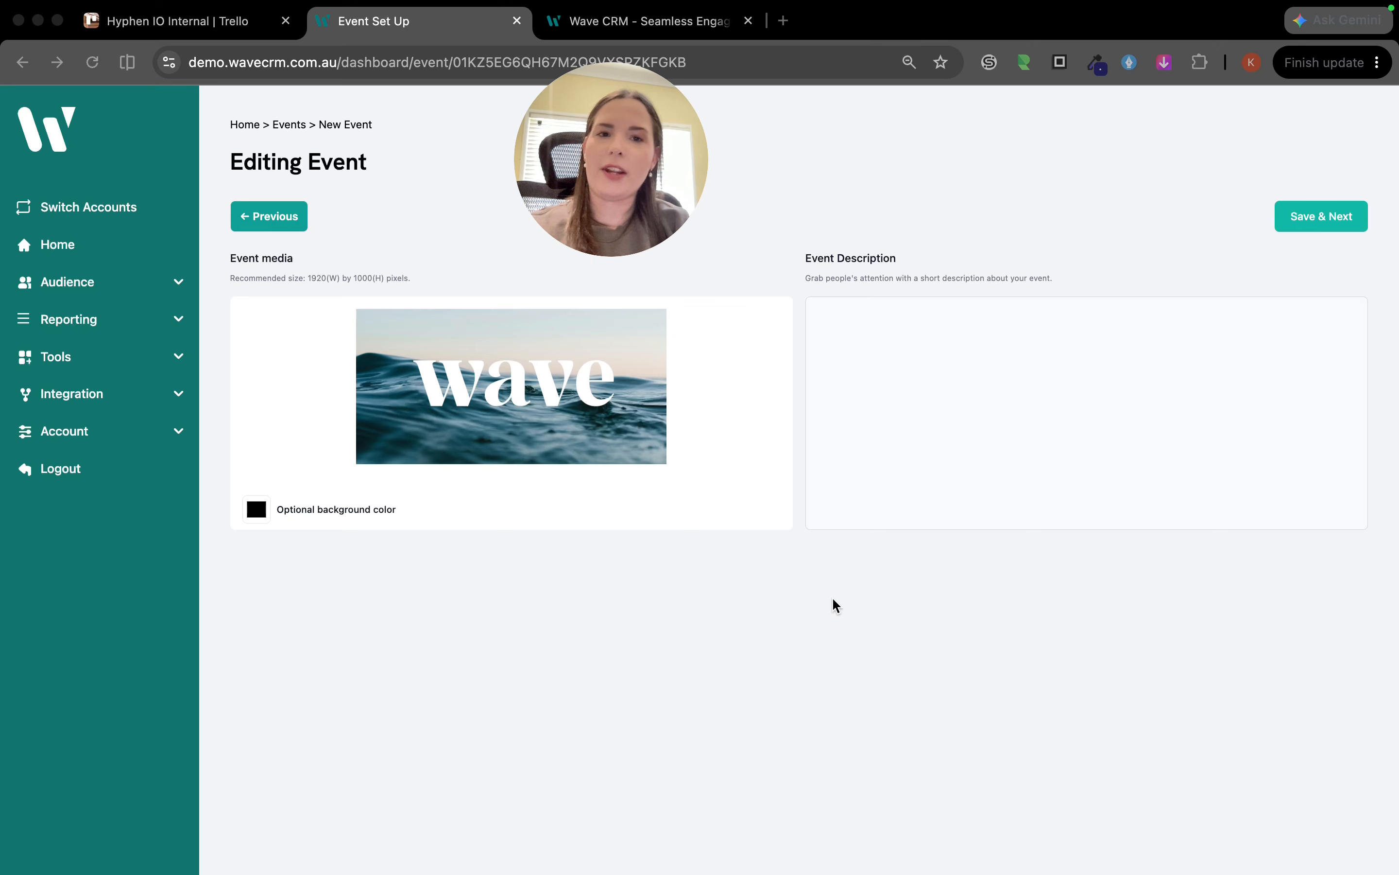
Fill in the event description with the Industry Insights Forum 2026 text, from "Join us for" to "Light refreshments will be provided.".
left_click(904, 376)
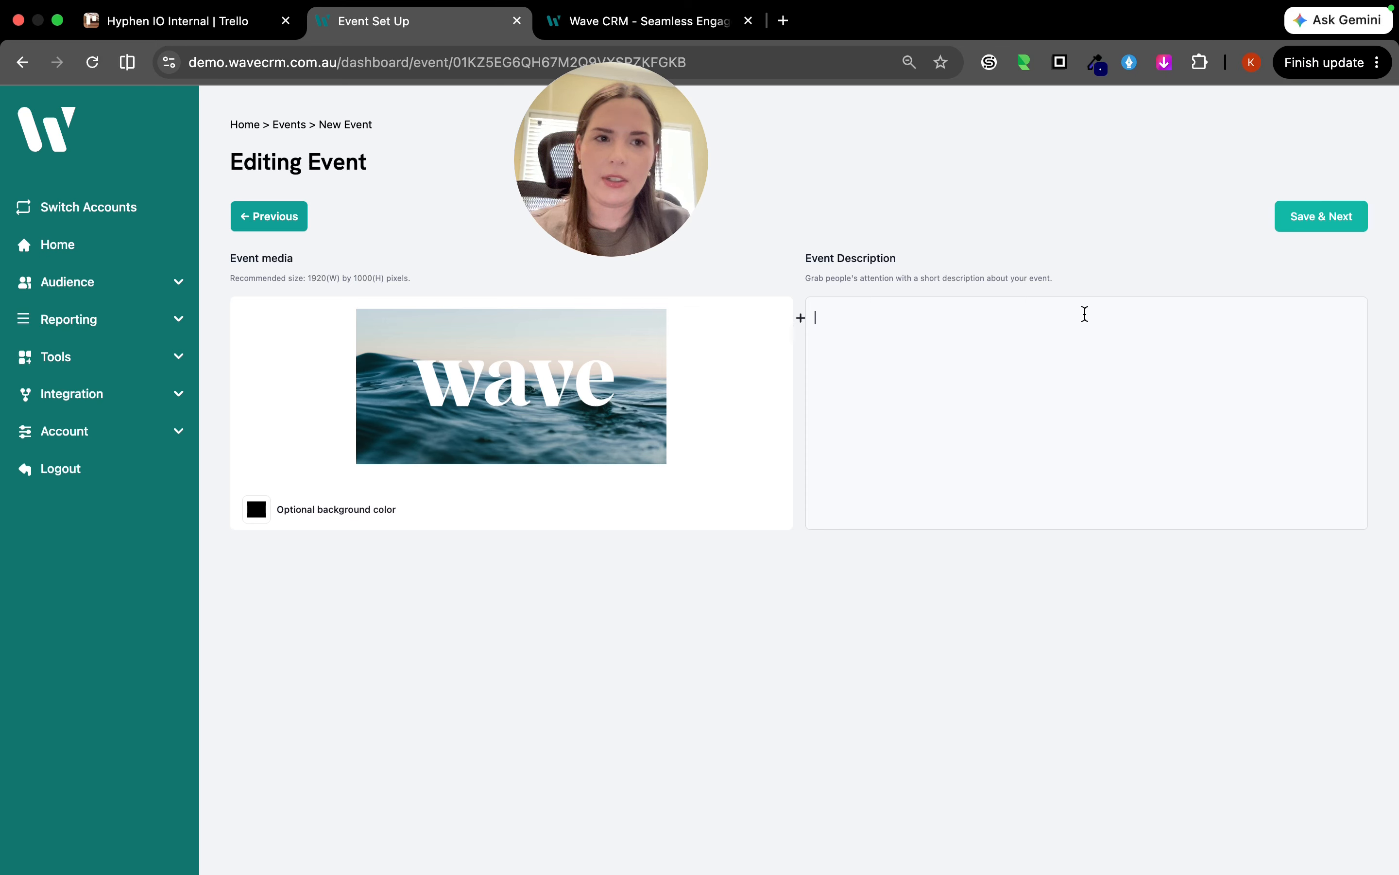
type("Join us for the Industry Insights Forum 2026, an engaging afternoon bringing together business leaders, industry professionals and emerging talent for meaningful conversations, practical insights and valuable networking. The event will feature expert speakers discussing current industry trends, future opportunities and strategies for business growth. Guests will also have the chance to connect with like-minded professionals, exchange ideas and build new relationships. Whether you are an experienced professional, business owner or simply interested in learning more about the industry, this event offers an informative and welcoming environment for everyone. Light refreshments will be provided.")
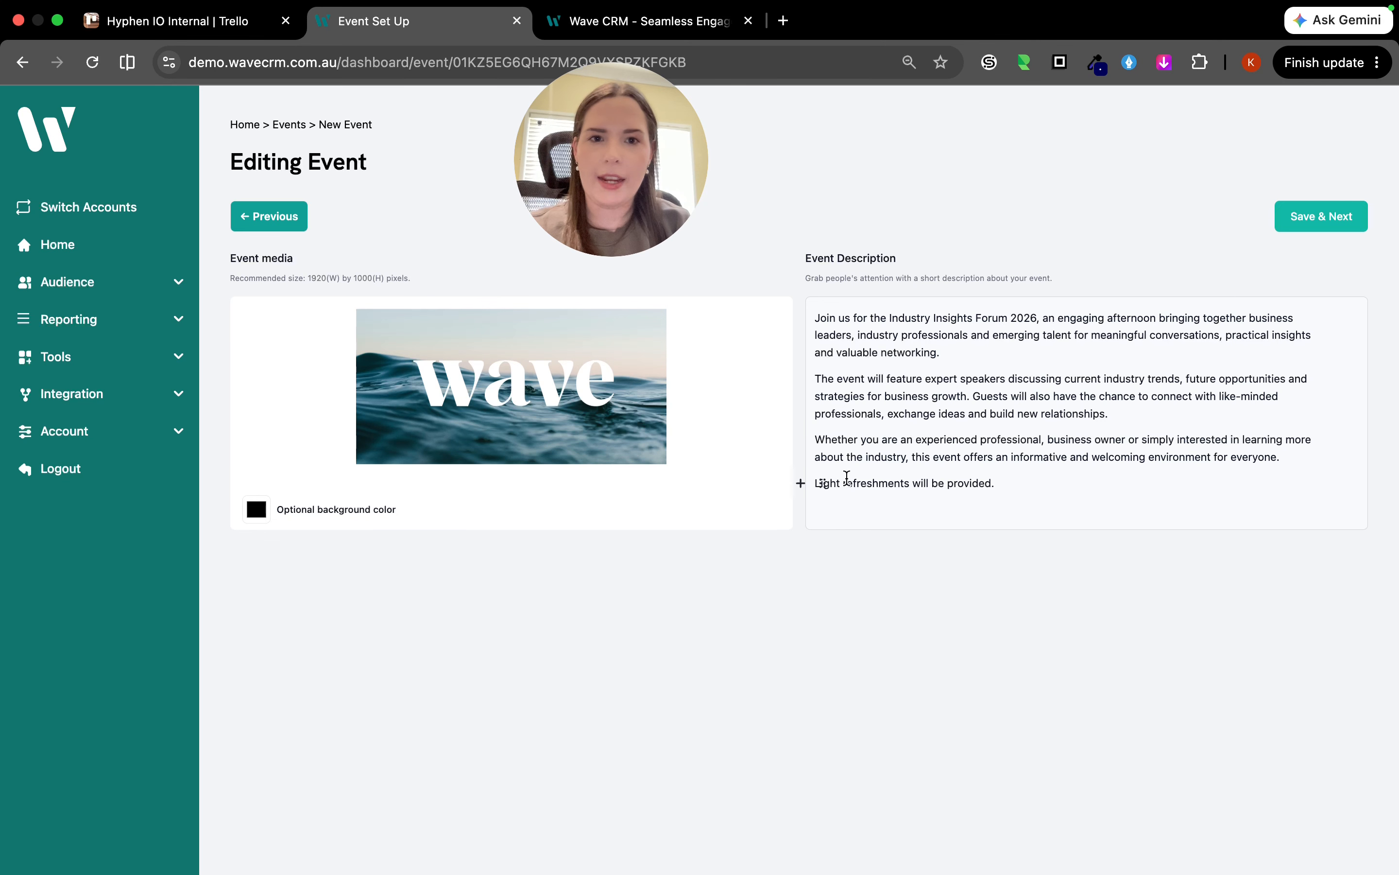